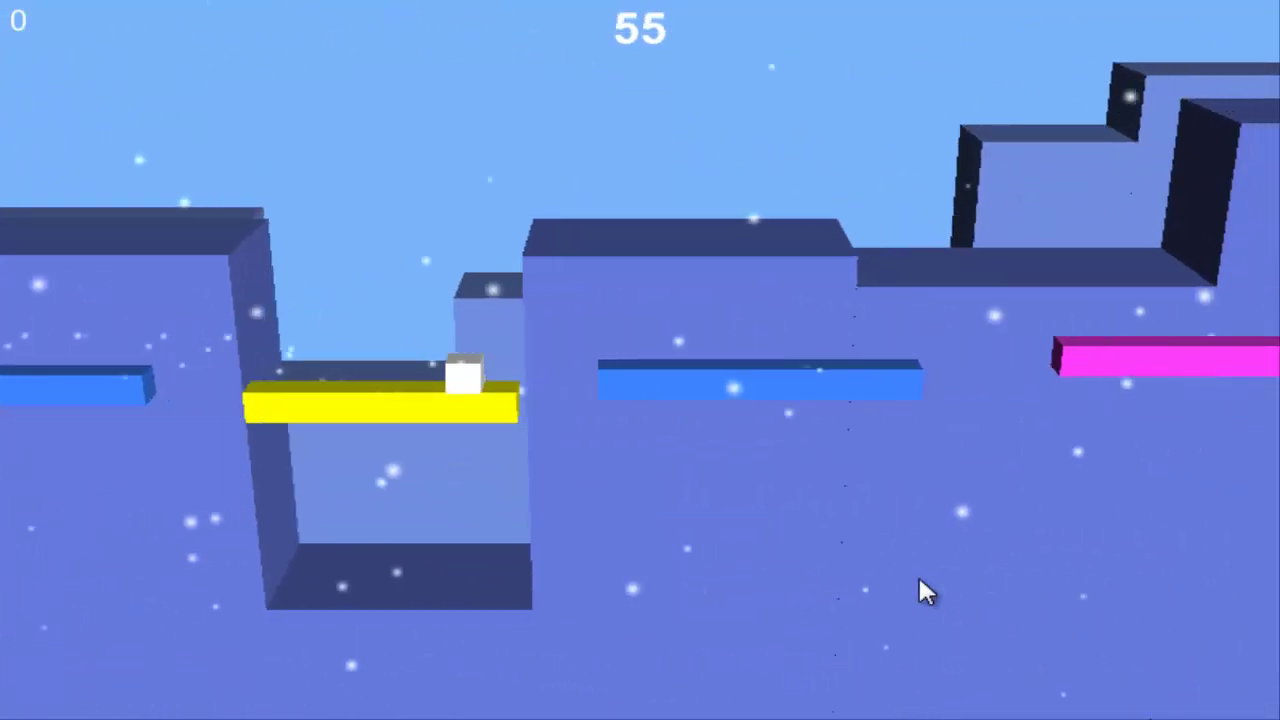
key(space)
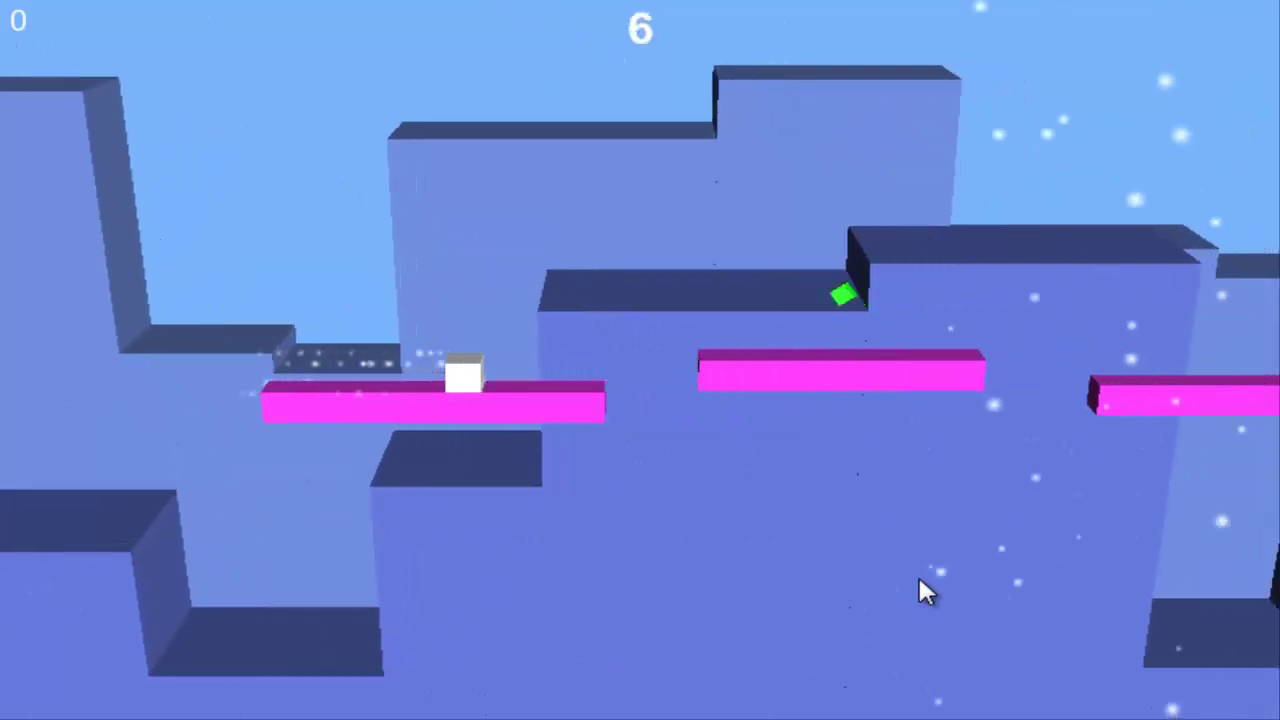
key(space)
key(space)
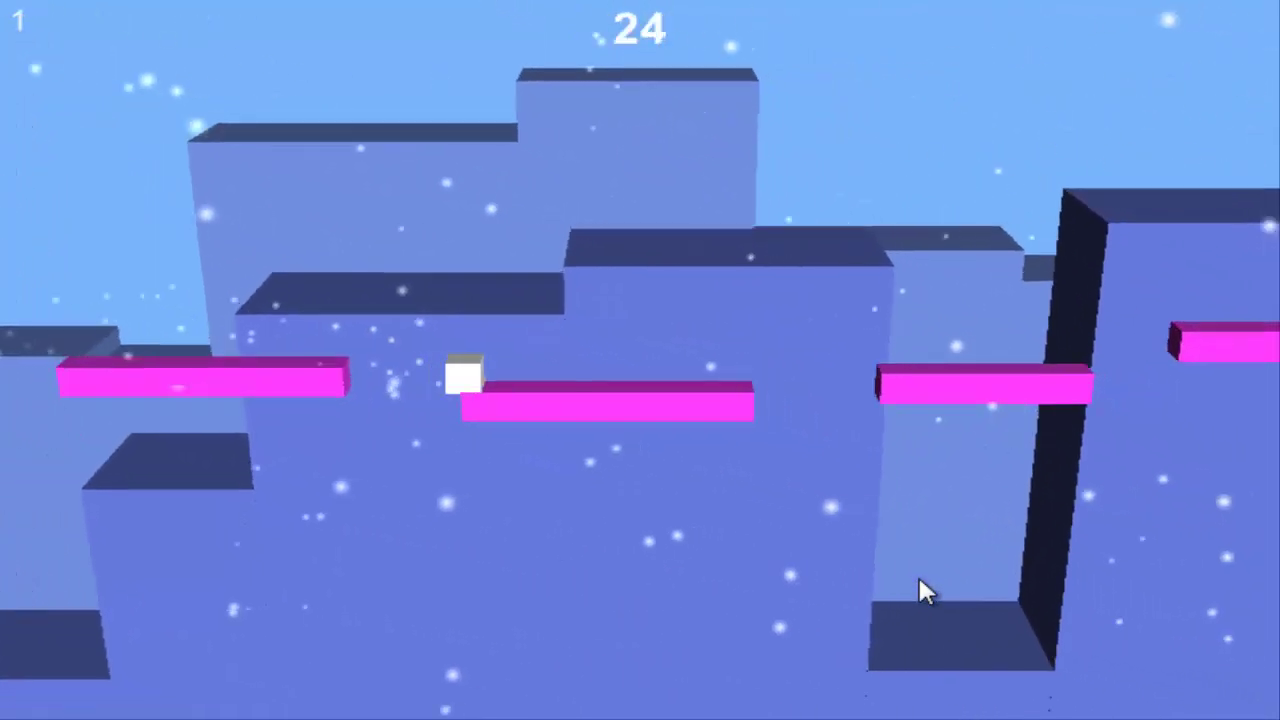
key(space)
key(space)
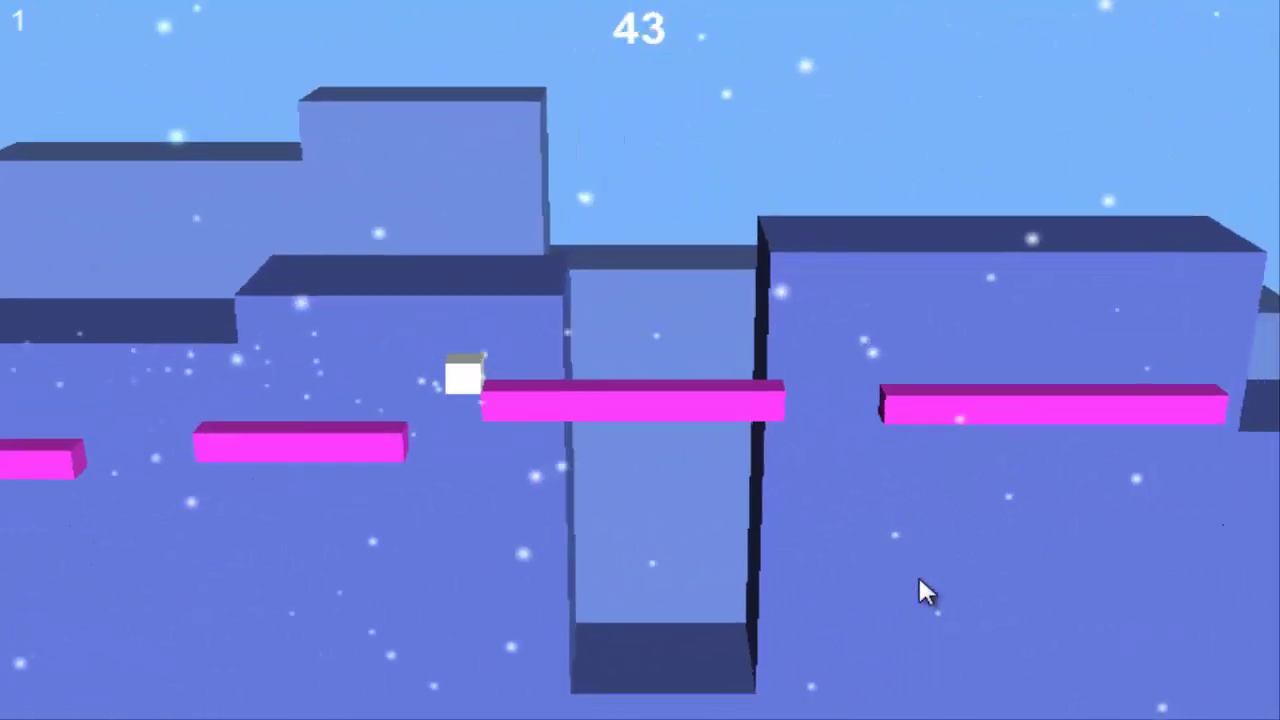
key(space)
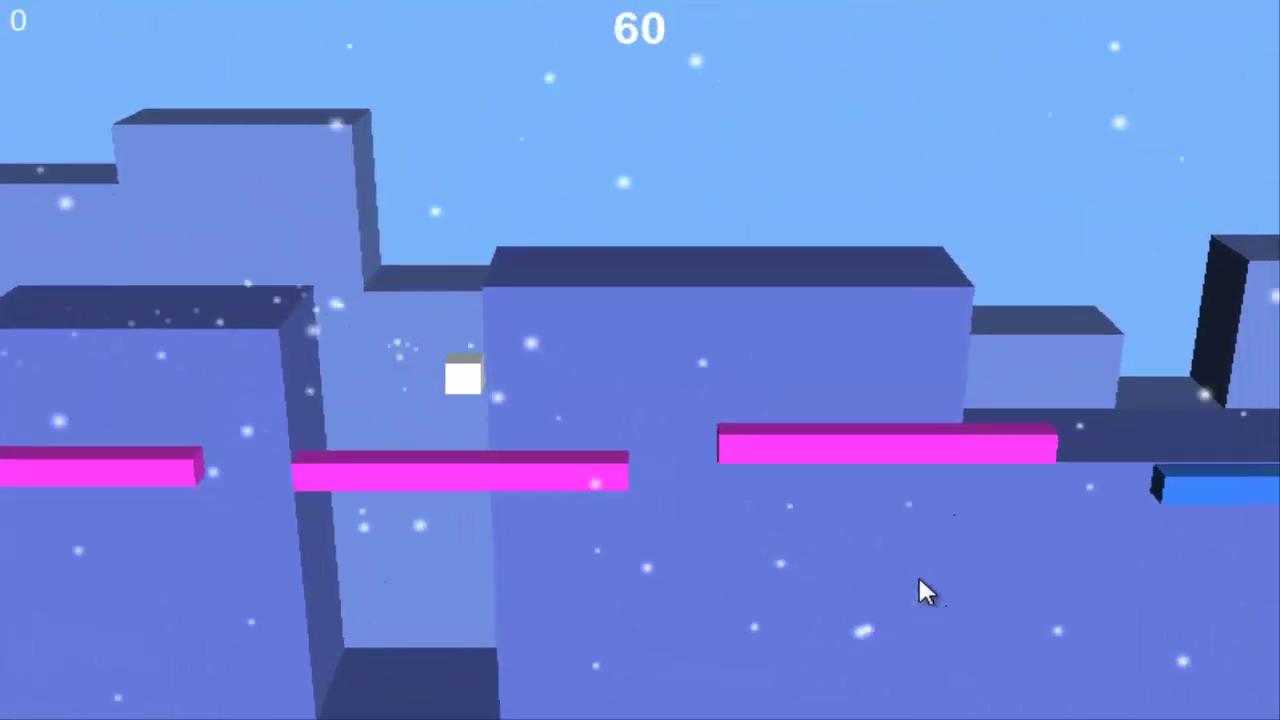
key(space)
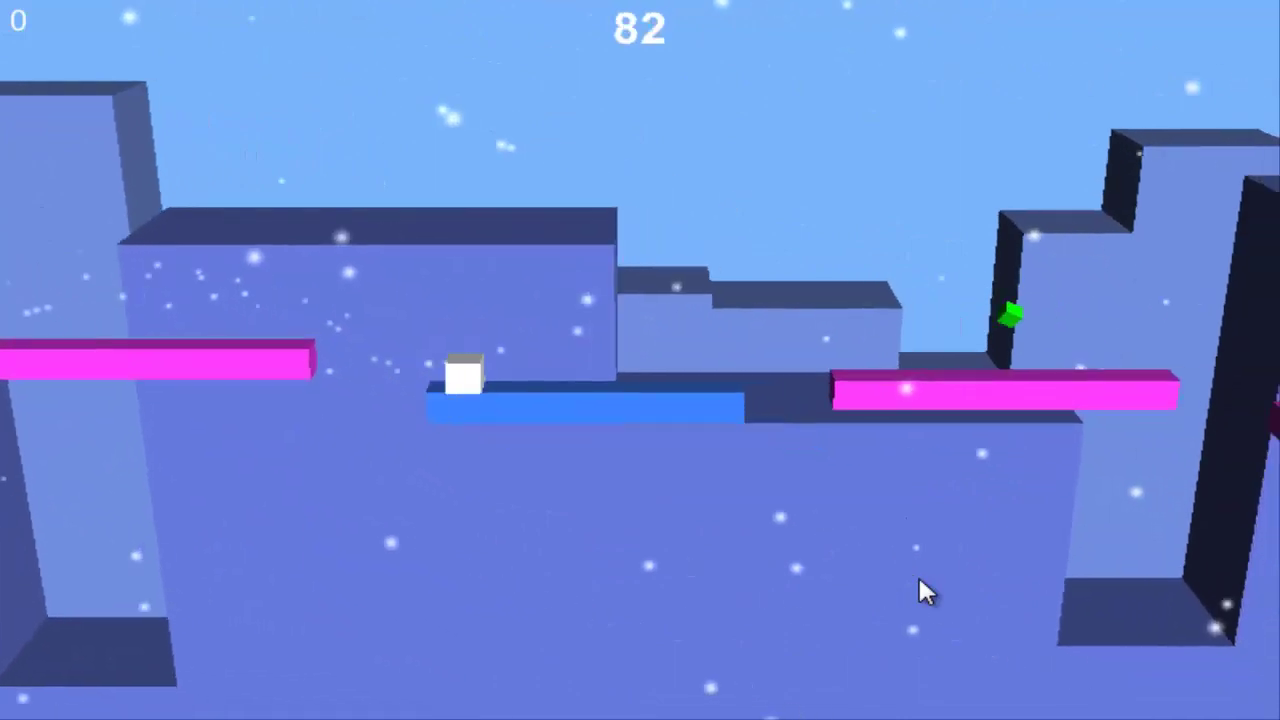
key(space)
key(space)
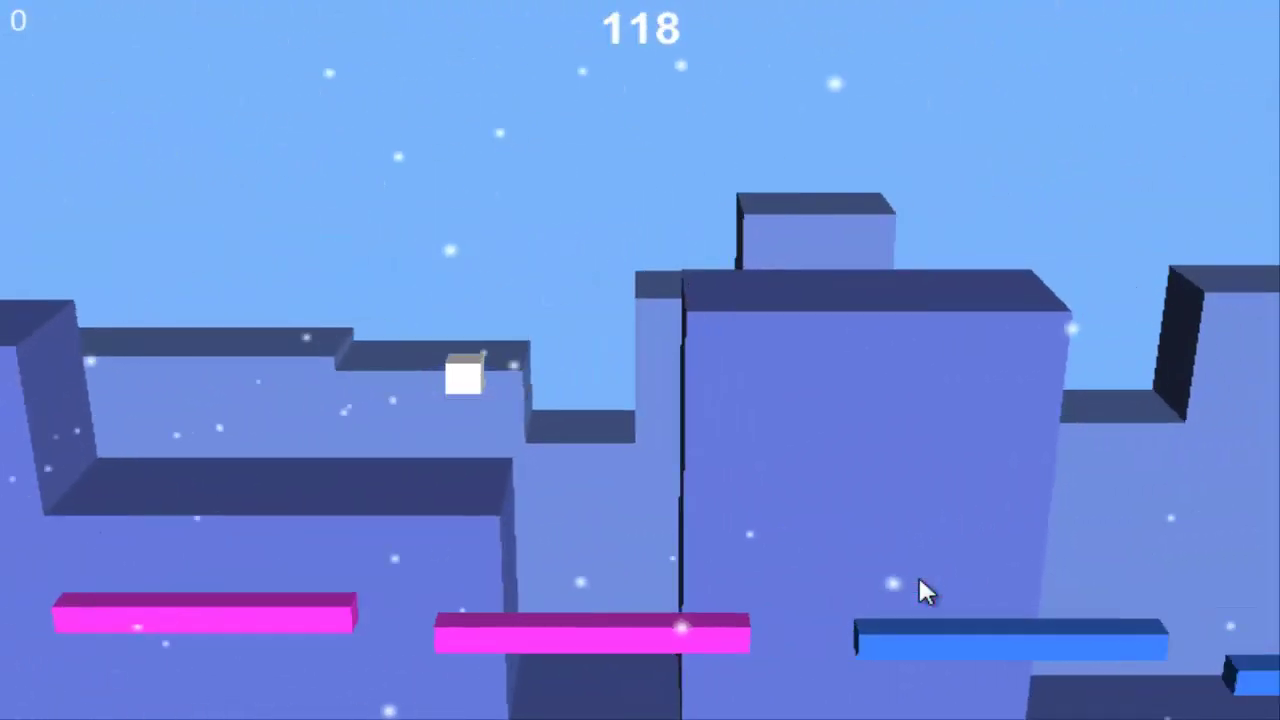
key(space)
key(space)
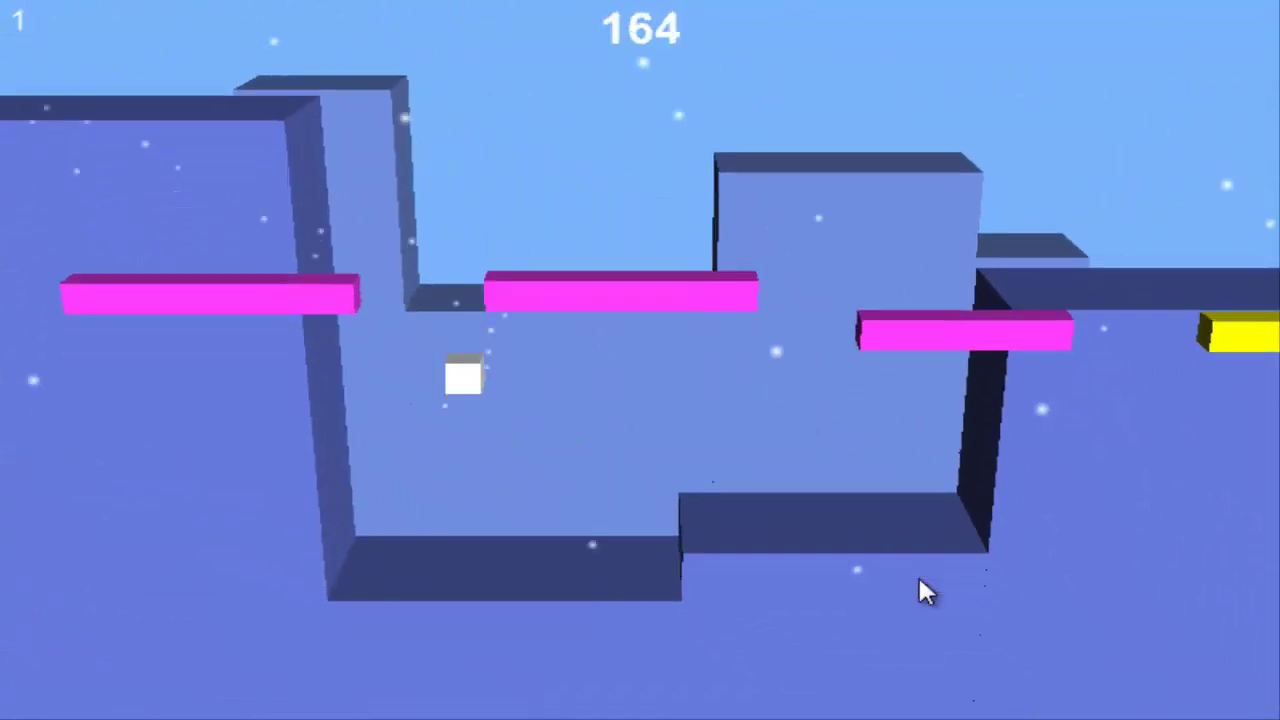
key(space)
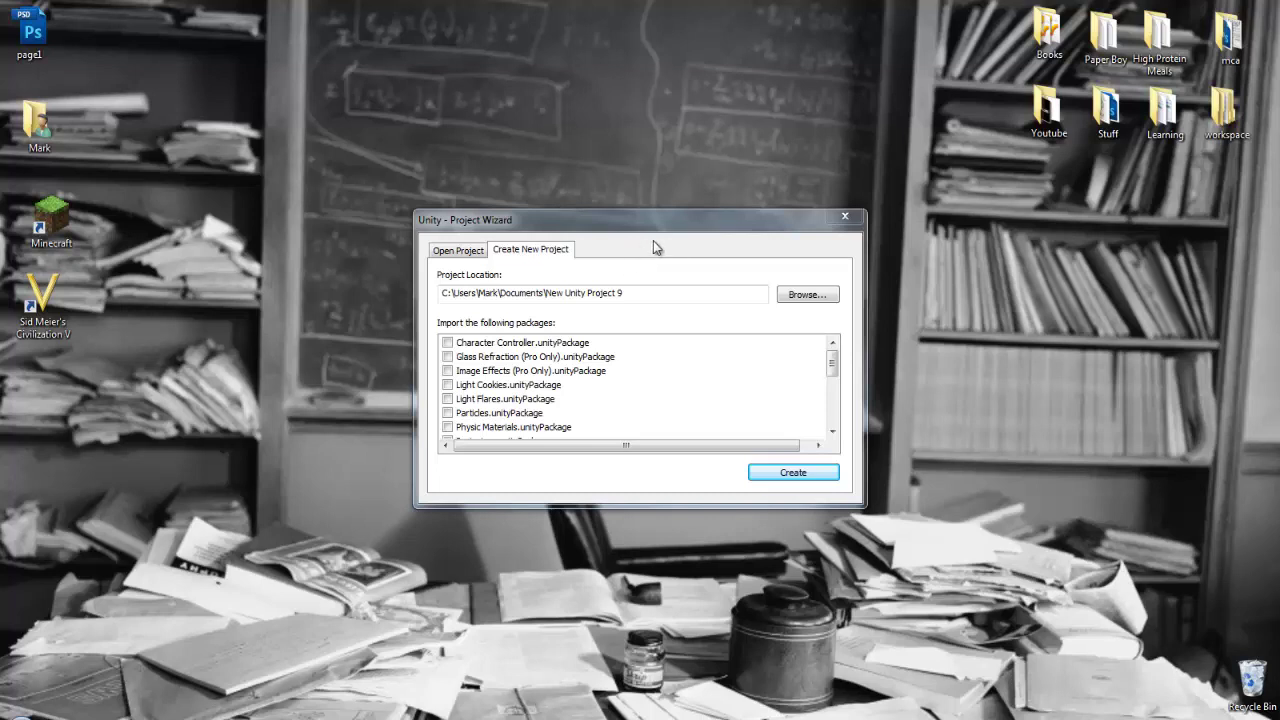
- Create a new project named Runner1 in the Documents folder without importing packages, and dismiss the welcome window
drag(624, 292, 548, 299)
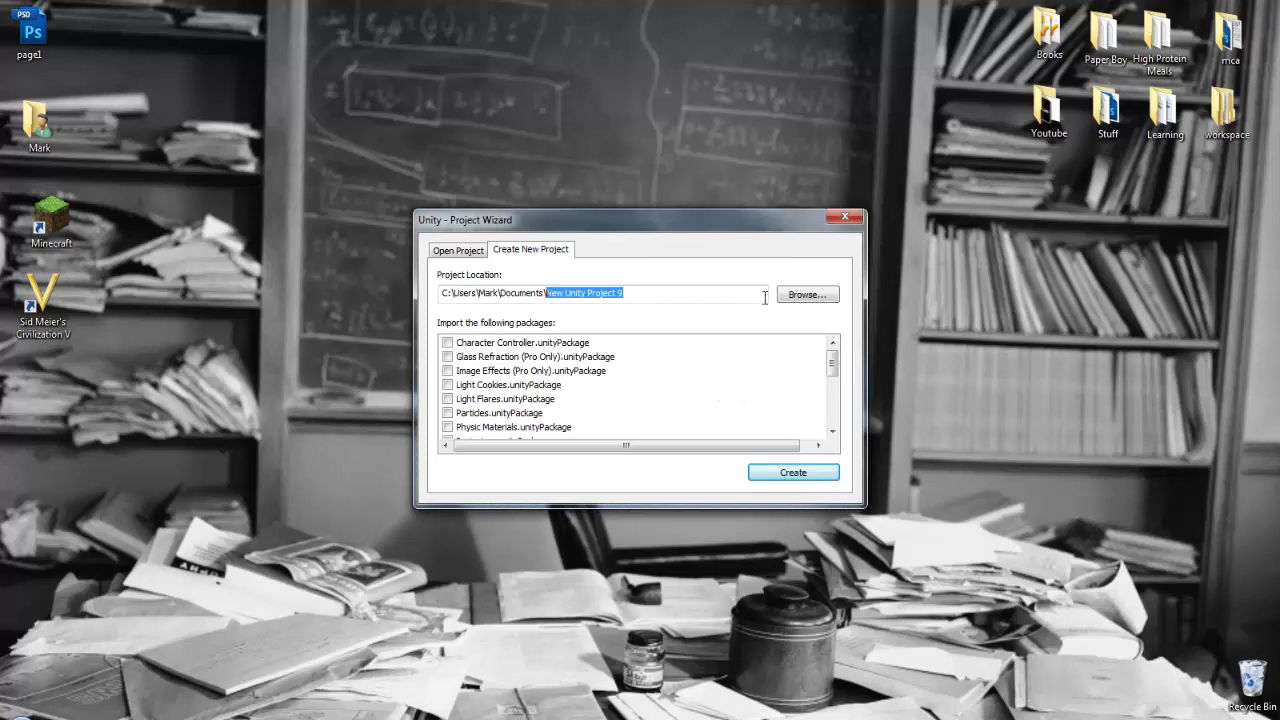
text(Runner1)
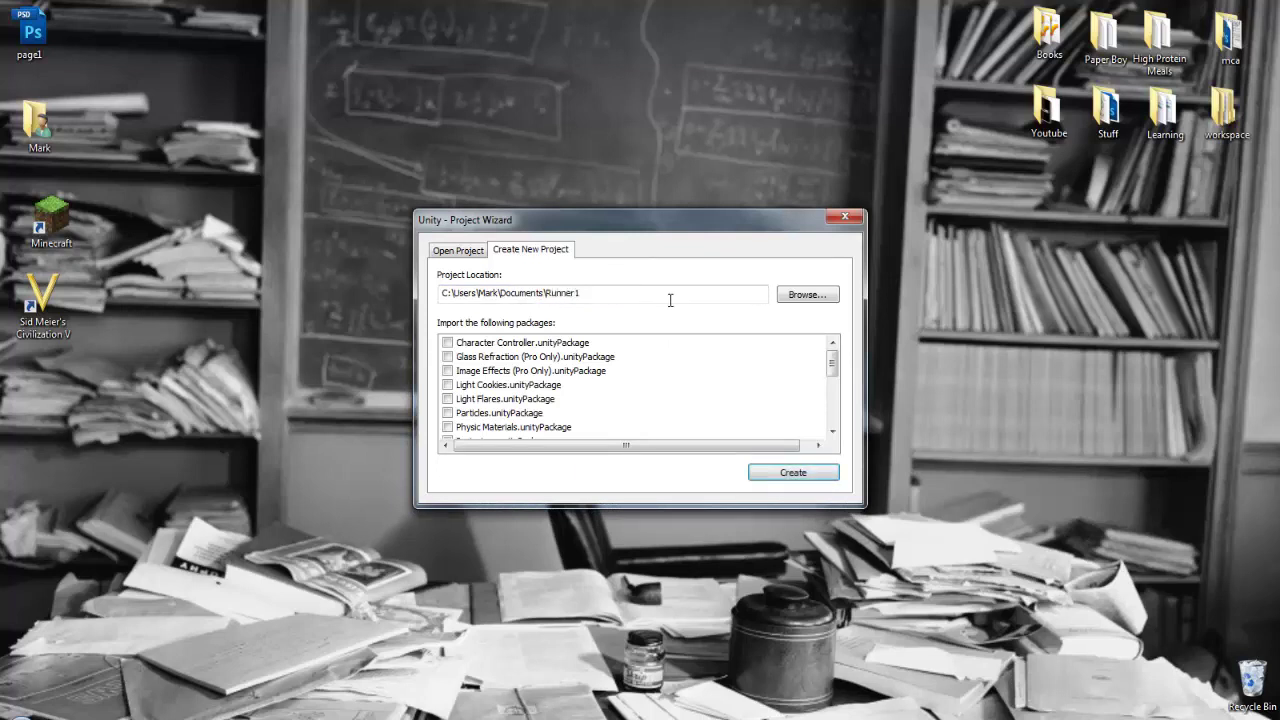
click(818, 464)
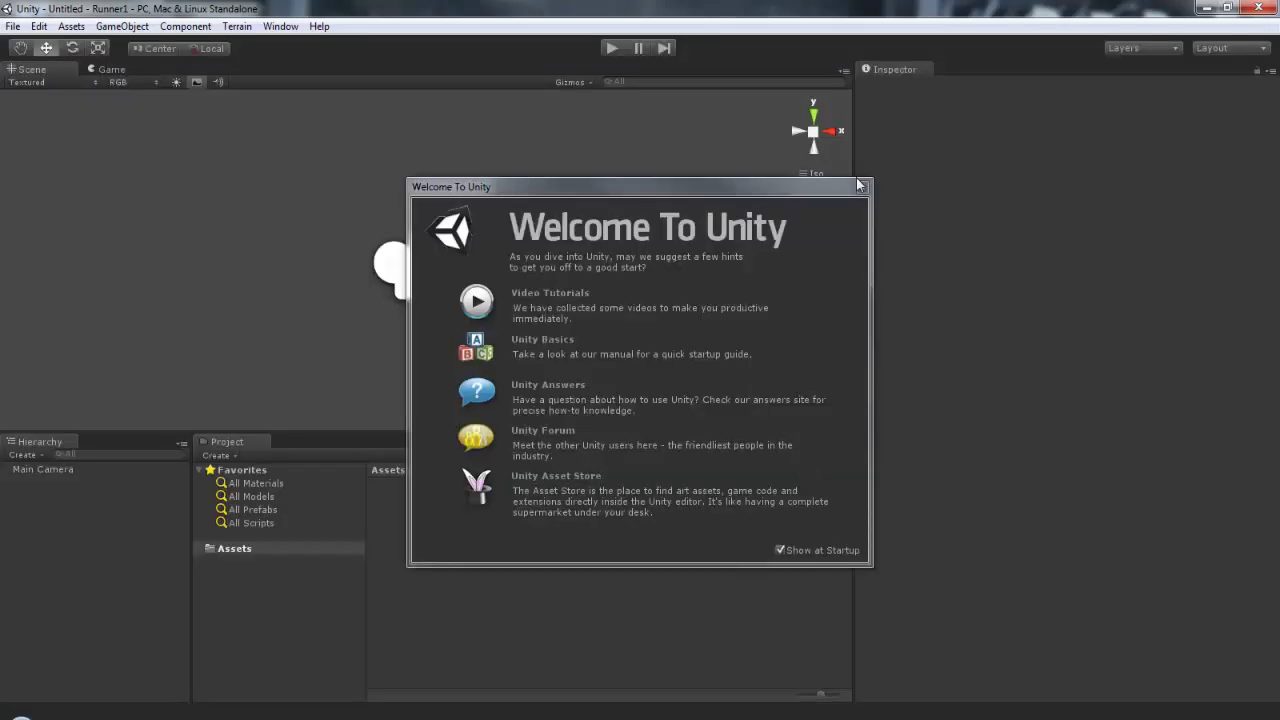
click(862, 188)
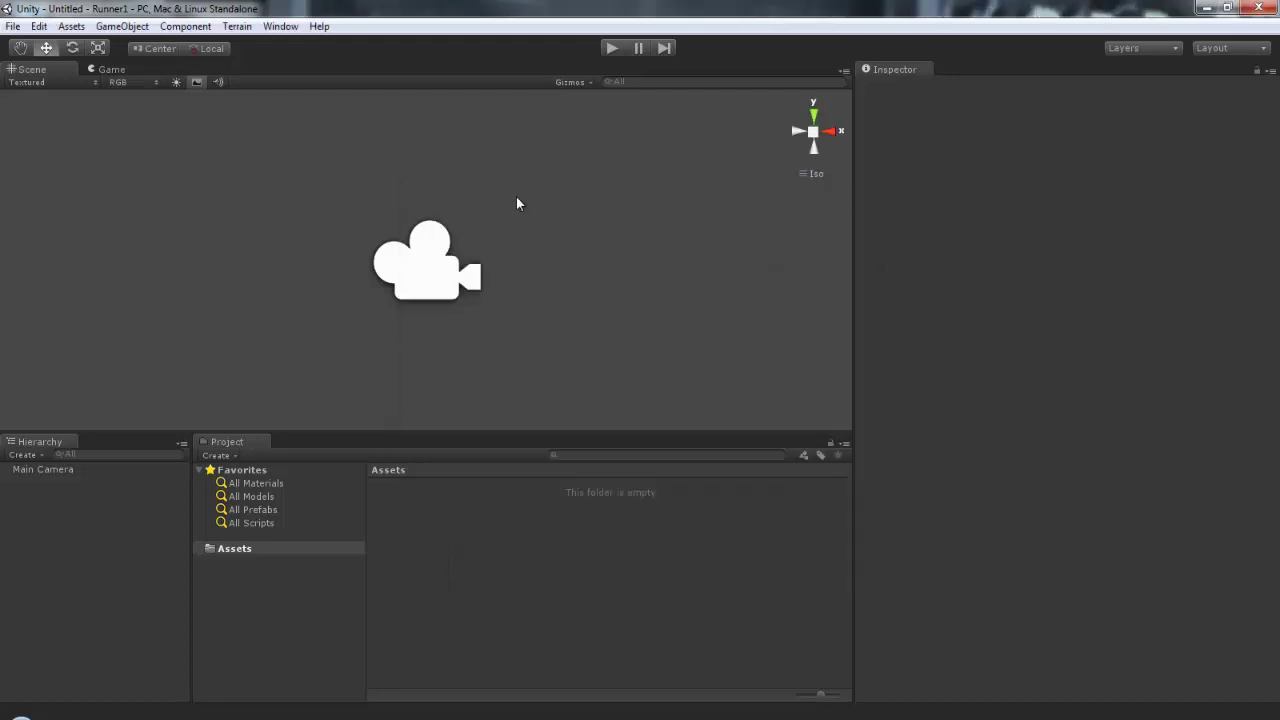
- Set the Game view's aspect ratio to 16:10 and return to the Scene view
click(445, 290)
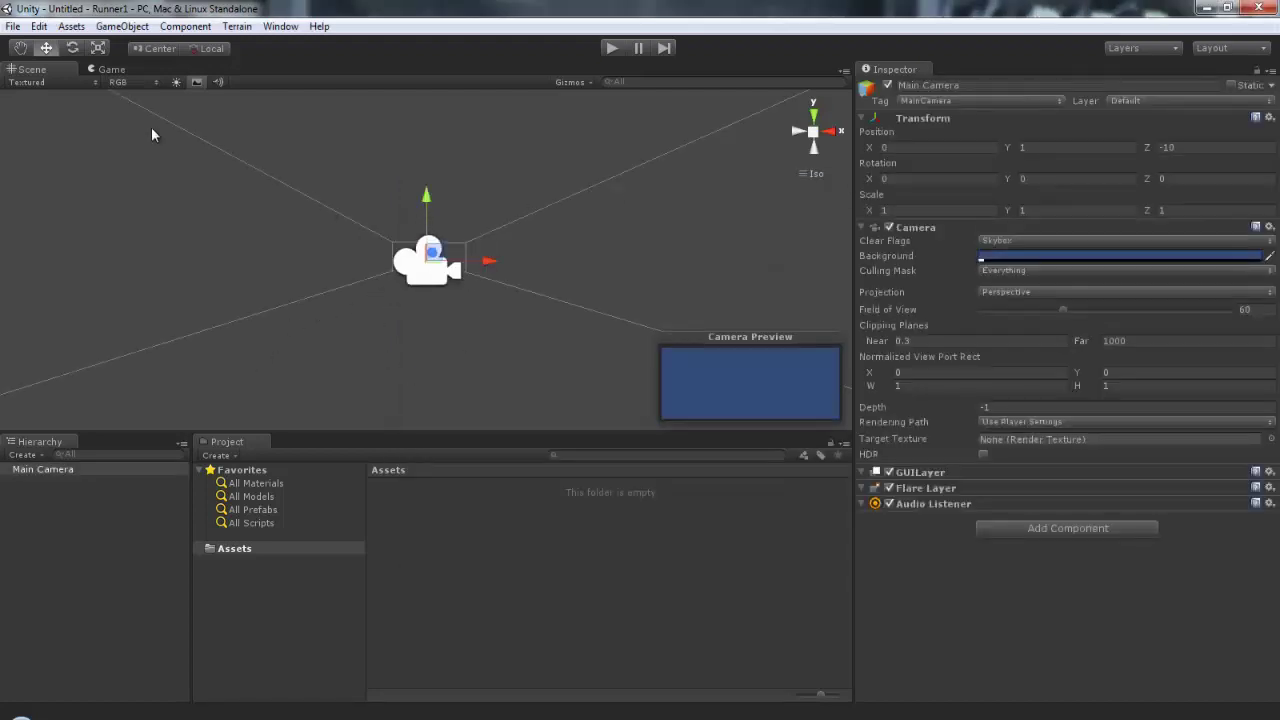
click(95, 70)
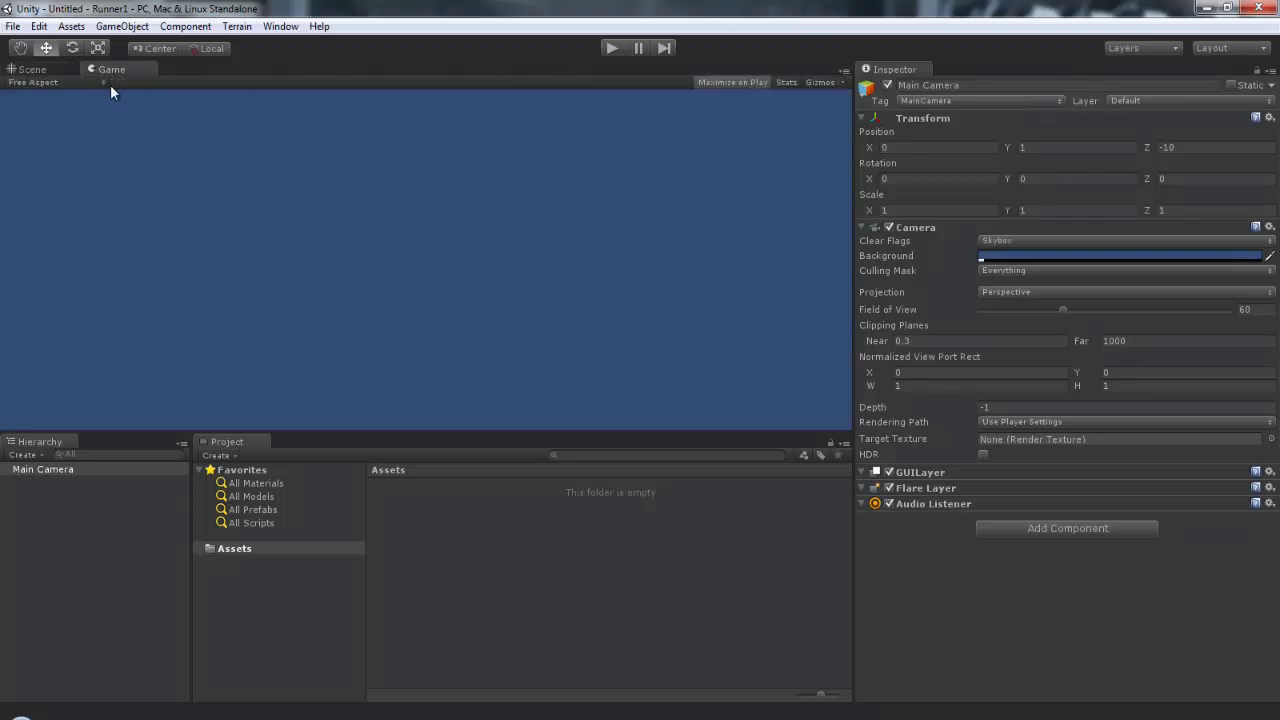
click(97, 84)
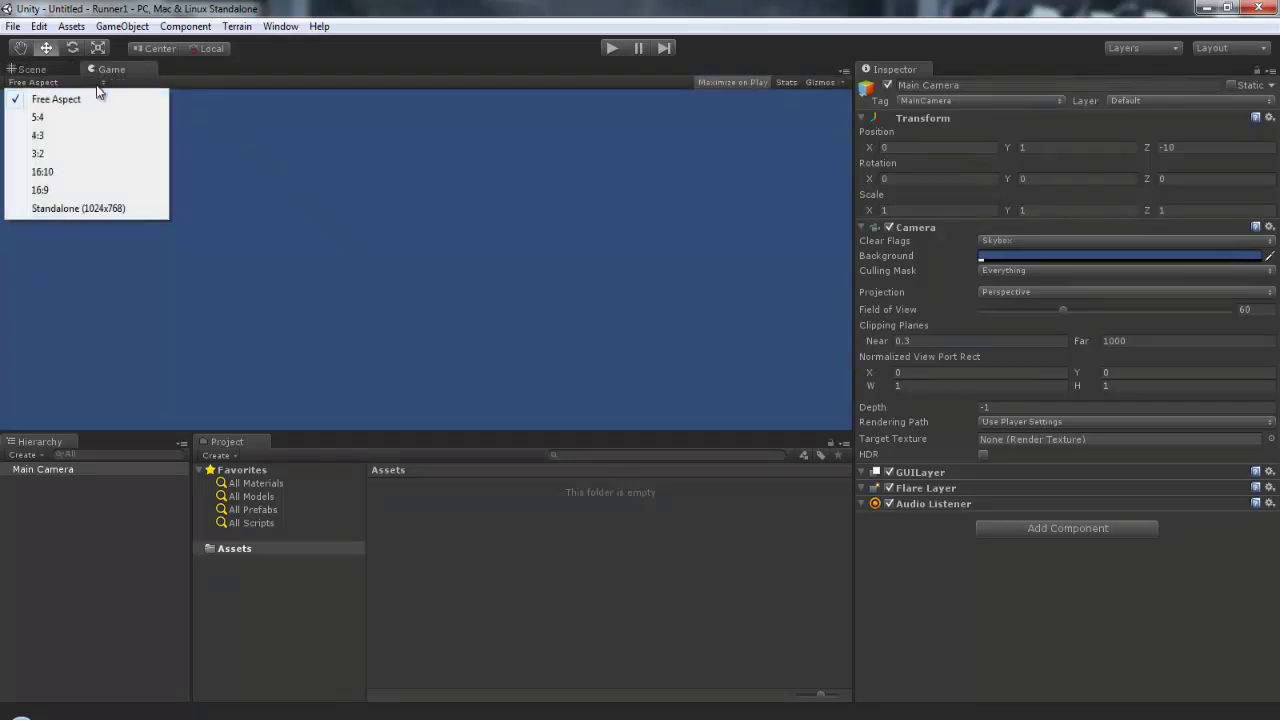
click(74, 176)
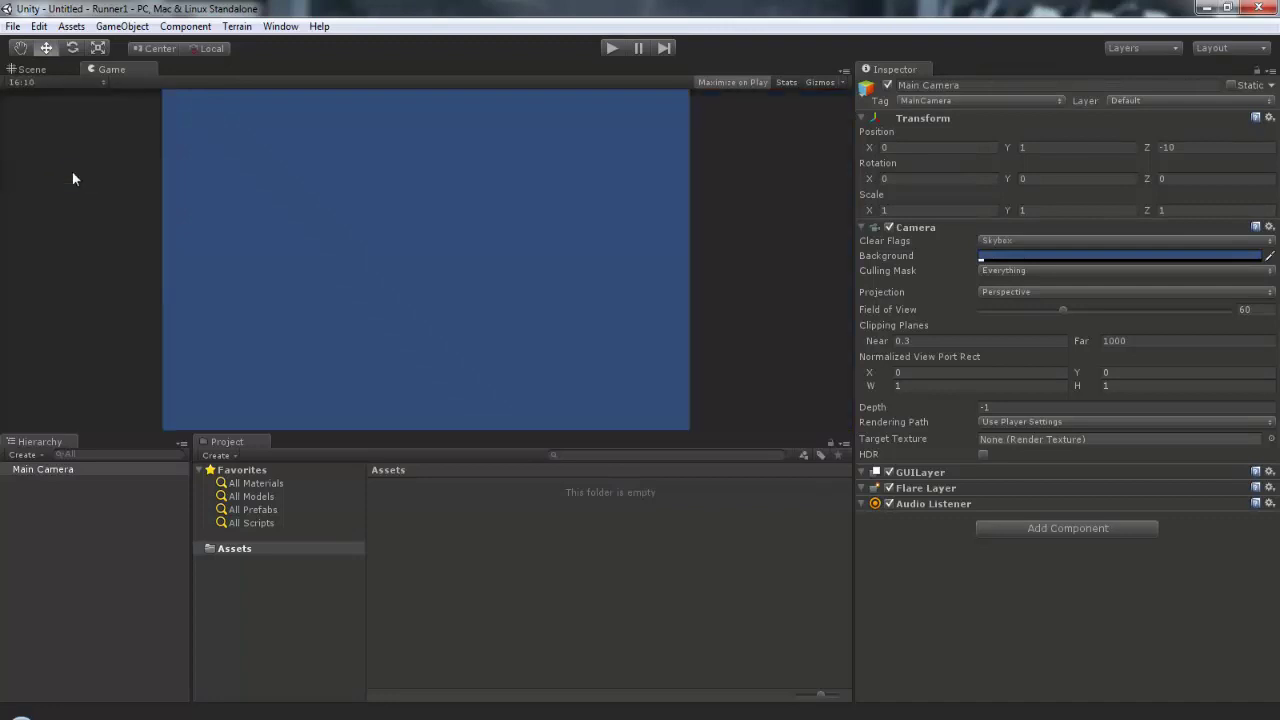
click(47, 68)
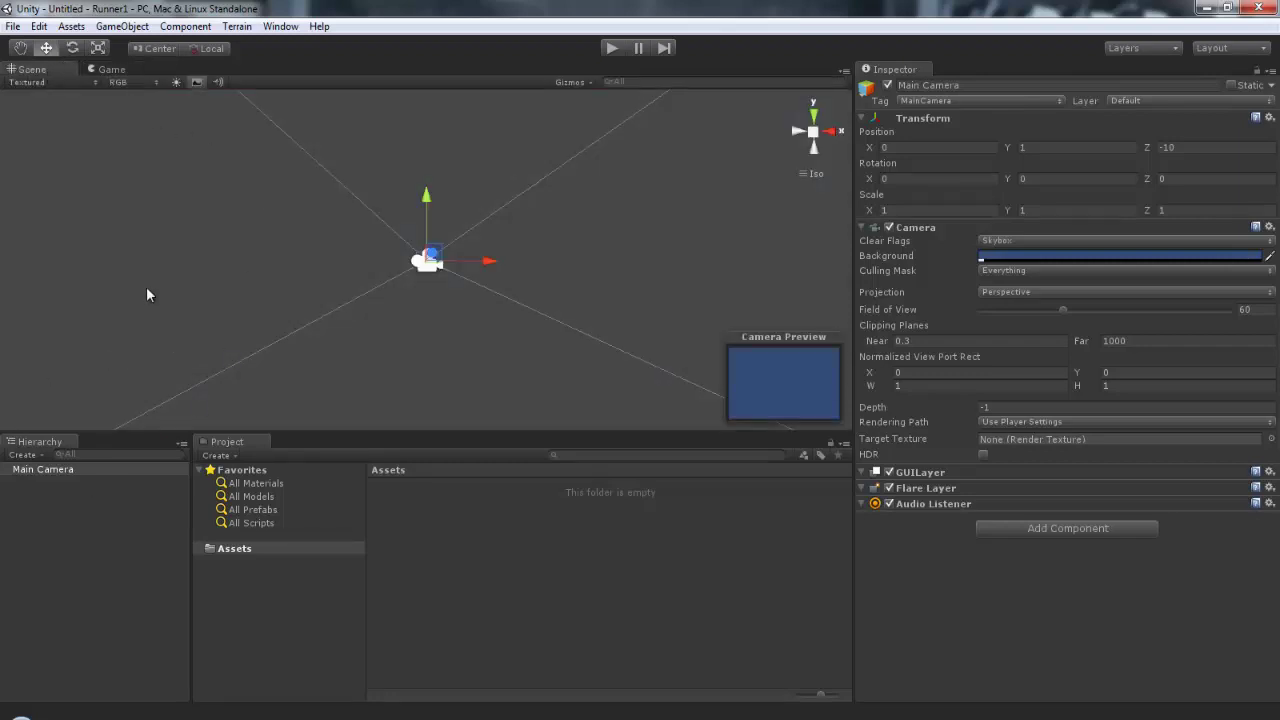
- Add a directional light to the scene and set its rotation to X 20, Y 330, Z 0
click(140, 28)
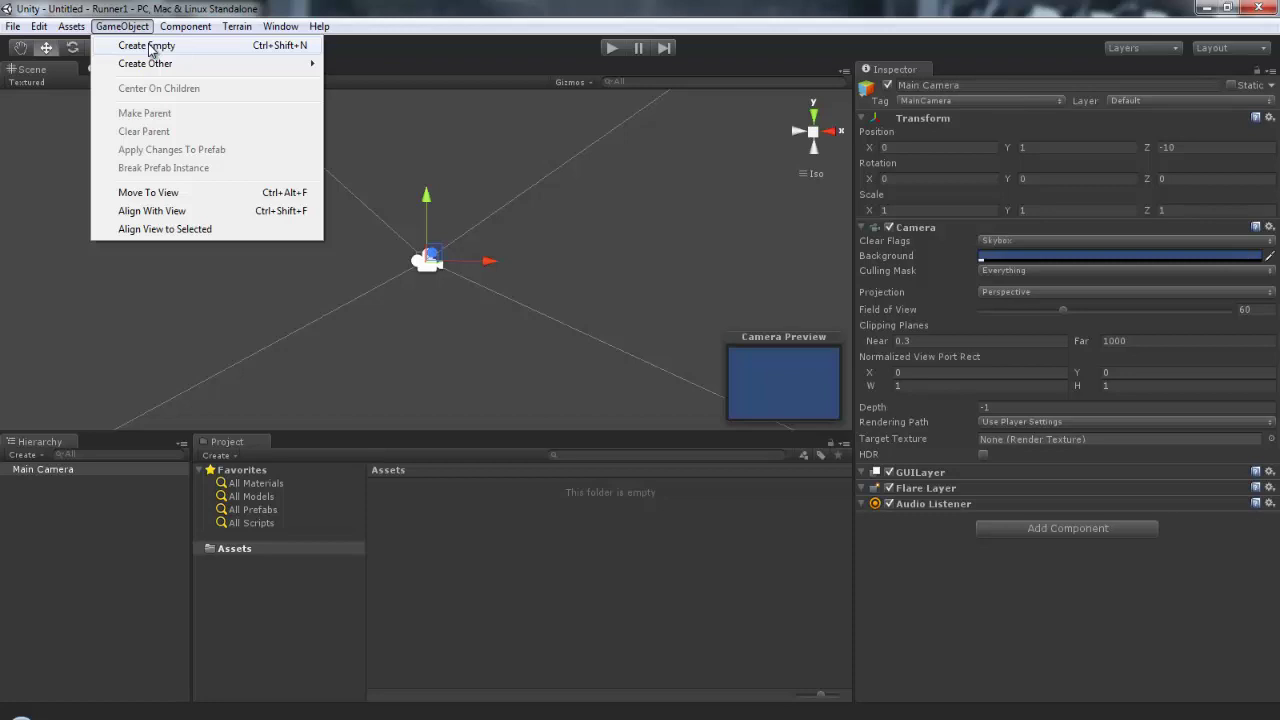
mouse_move(156, 66)
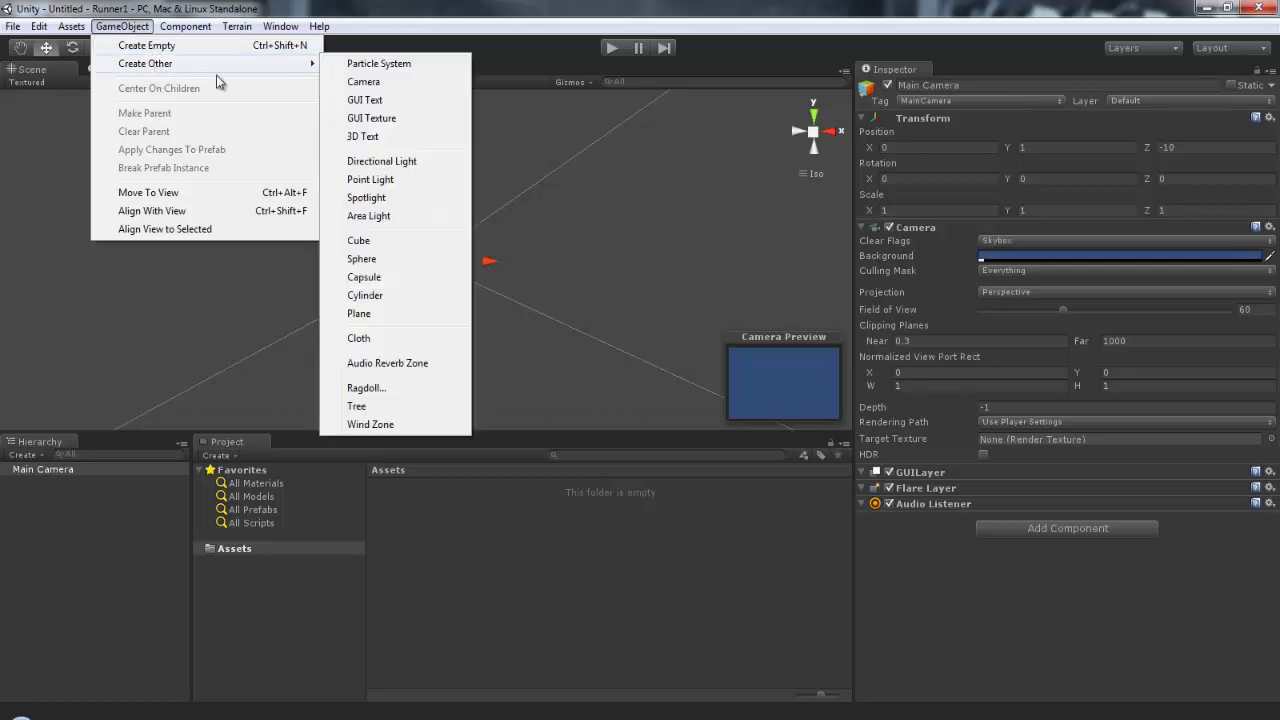
click(402, 162)
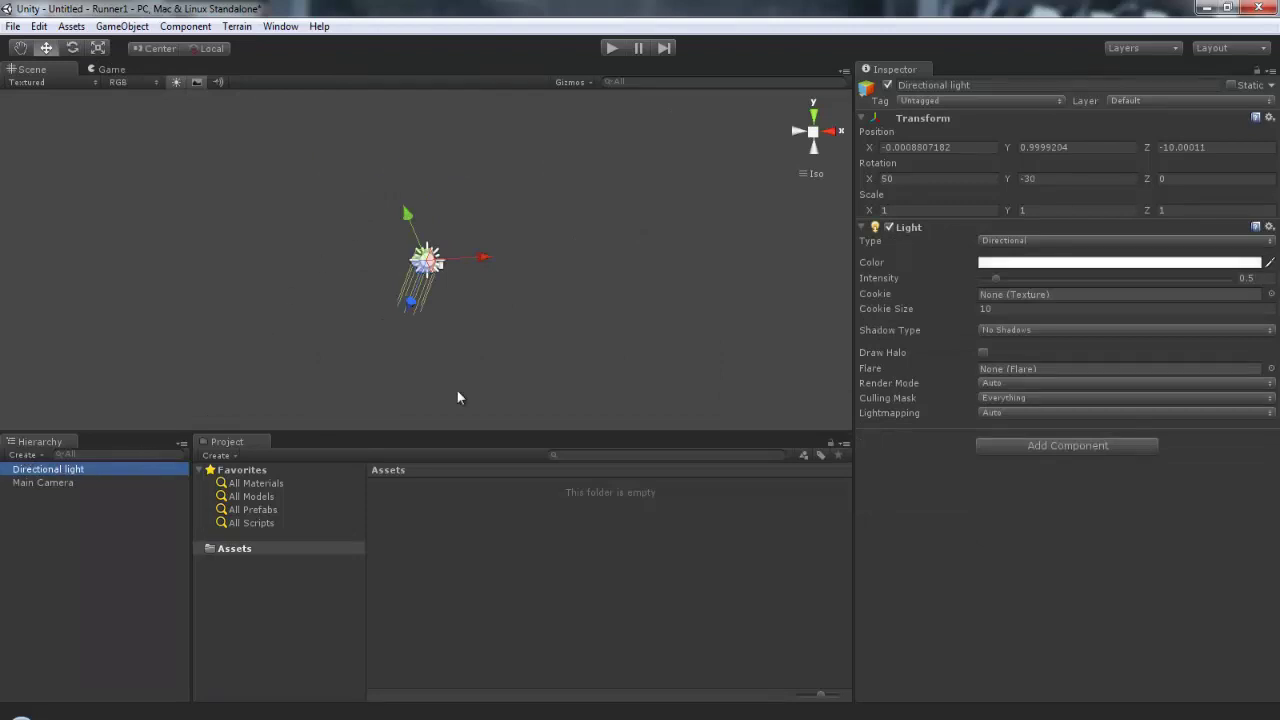
click(961, 179)
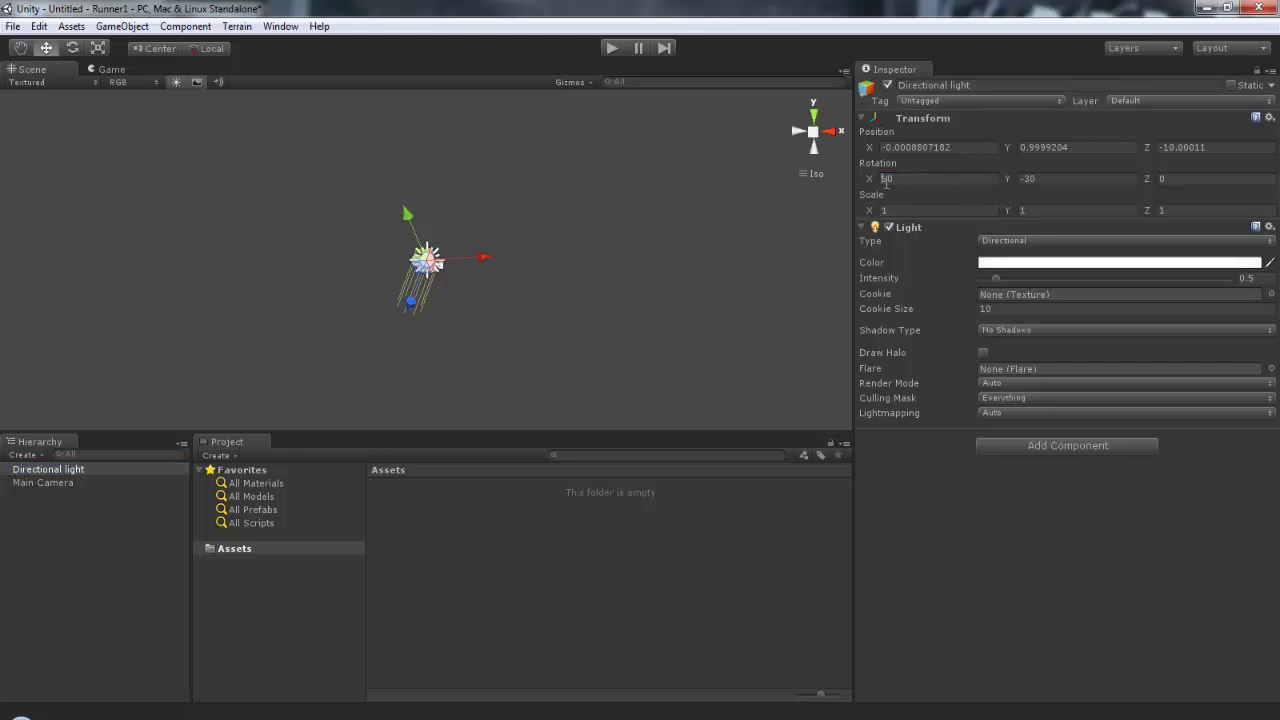
text(20)
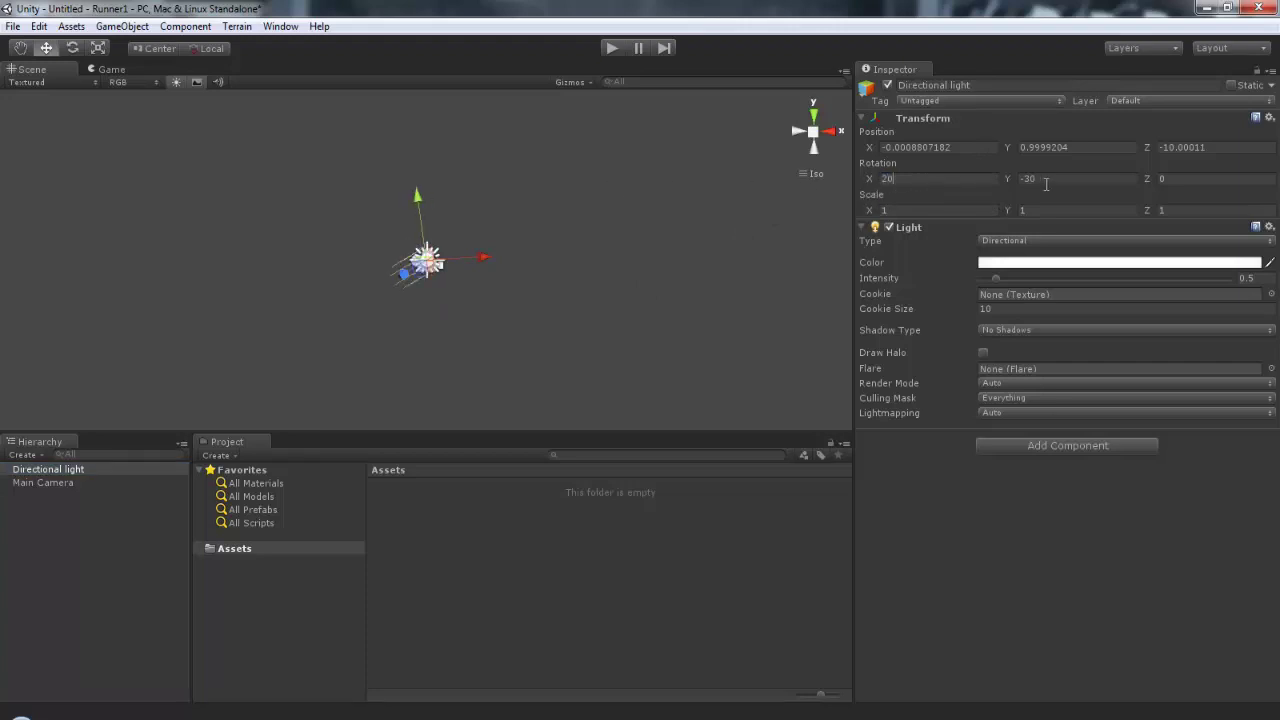
click(1071, 180)
text(330)
click(1178, 180)
text(0)
- Set the Main Camera's field of view to 30
click(32, 483)
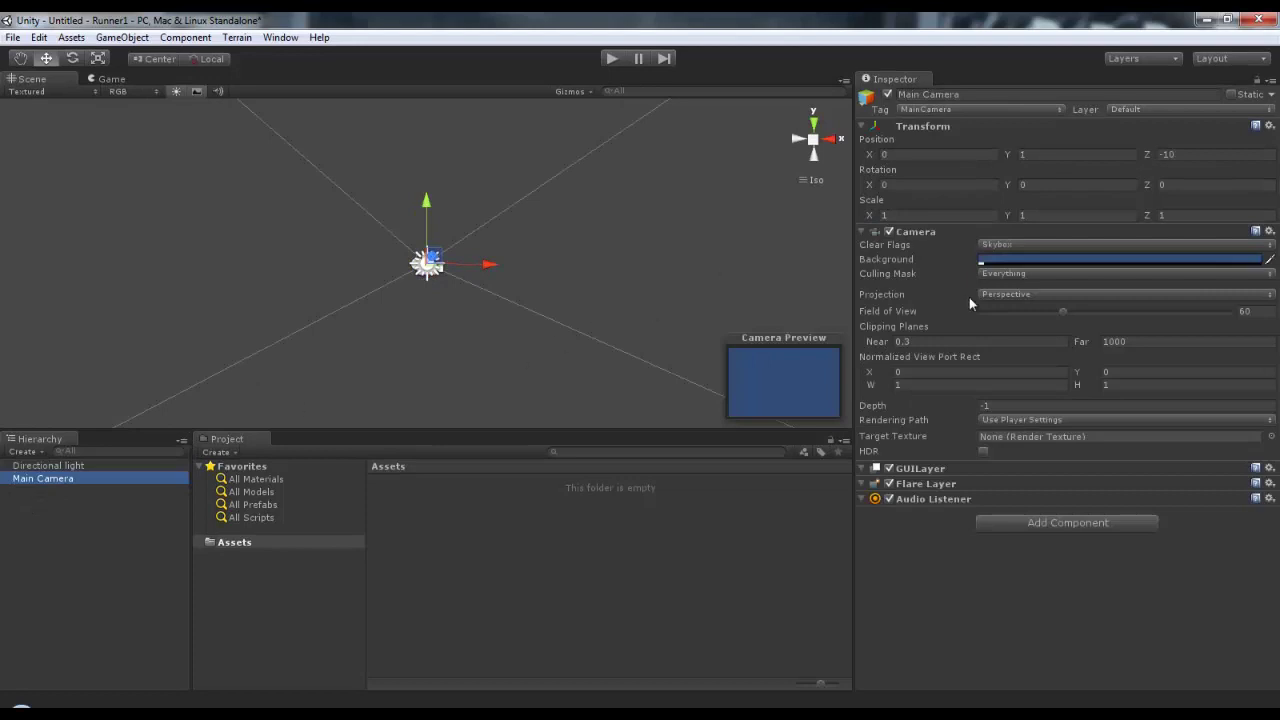
click(1244, 311)
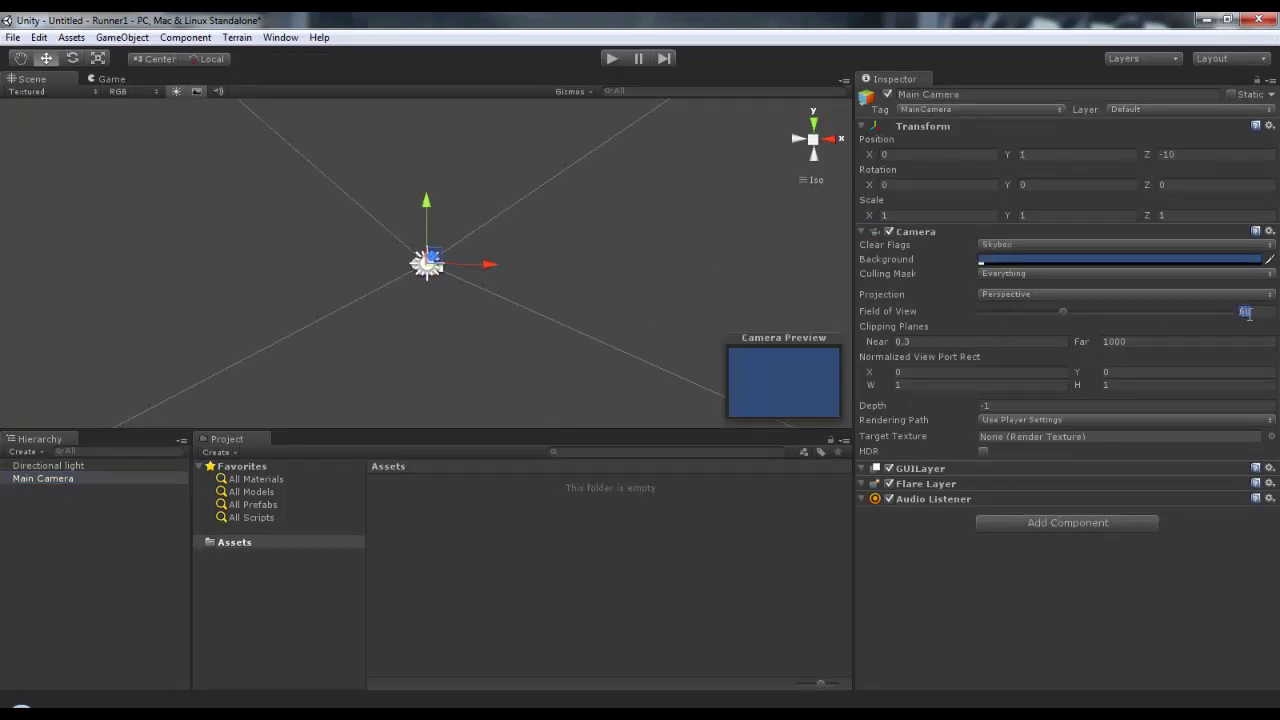
text(30)
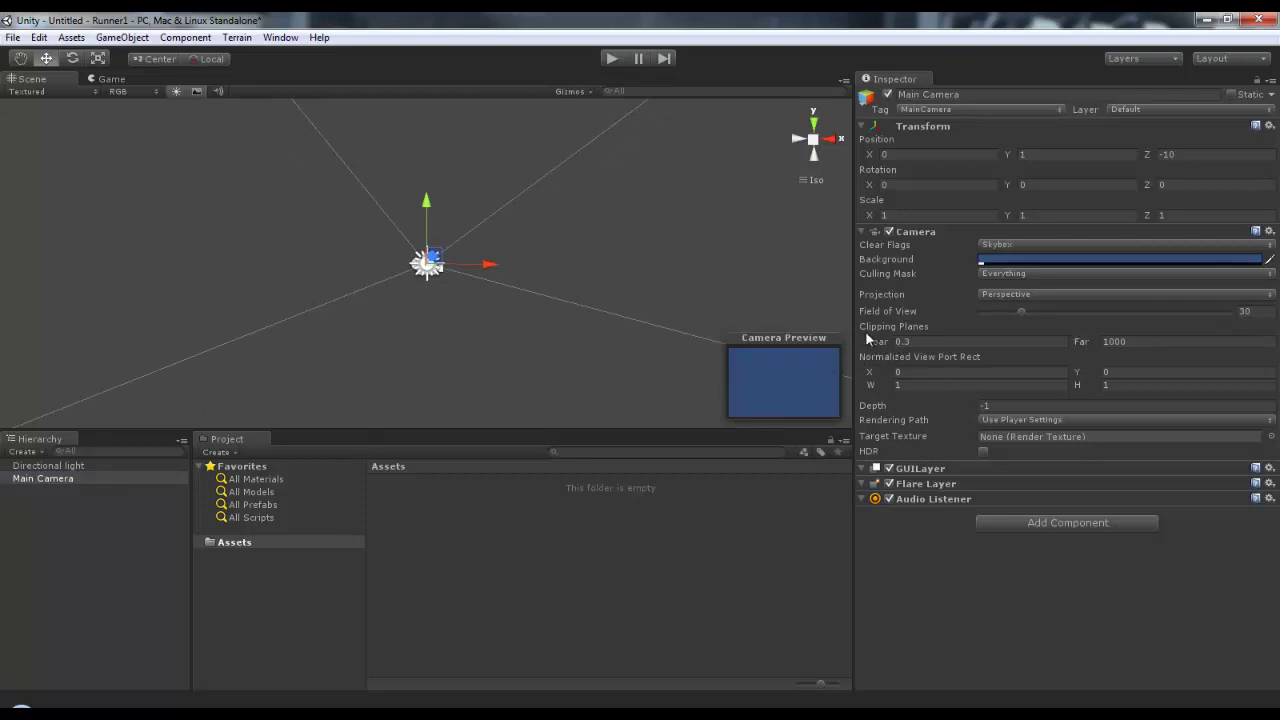
- Set the Main Camera's position to X 5, Y 15, Z -40 and its X rotation to 20, dismissing the Windows color scheme prompt
click(937, 156)
text(5)
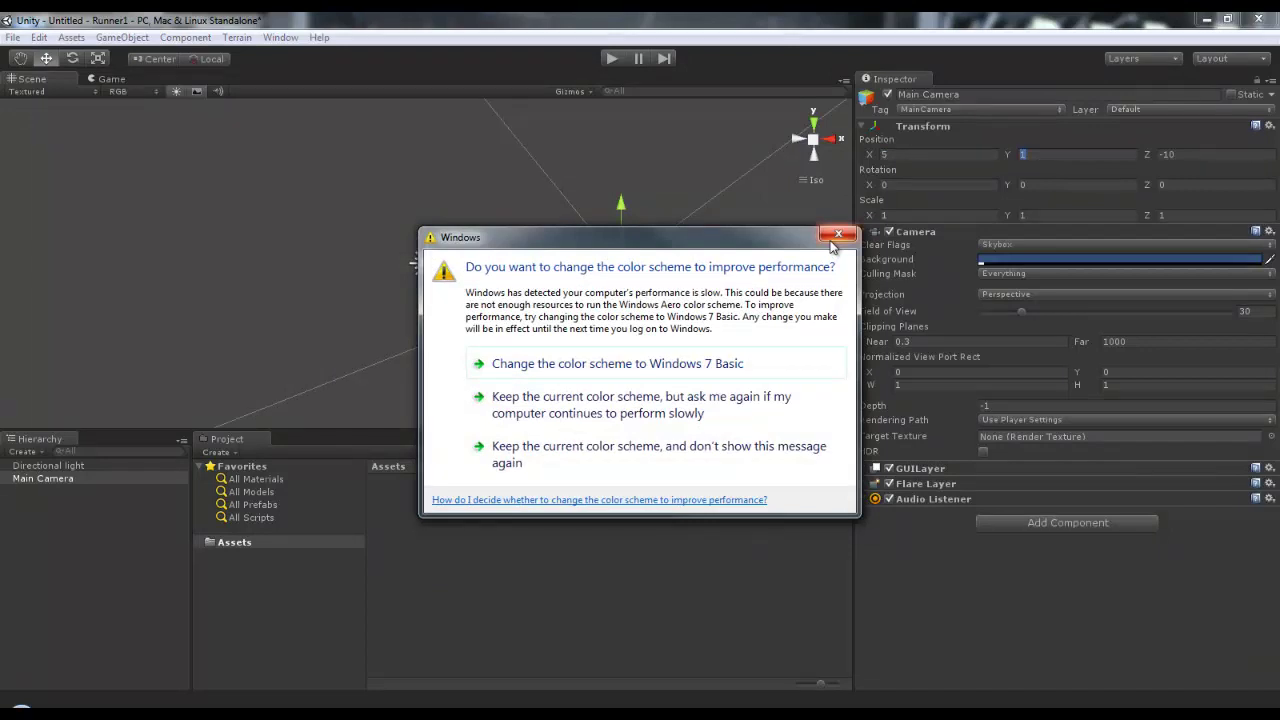
click(908, 204)
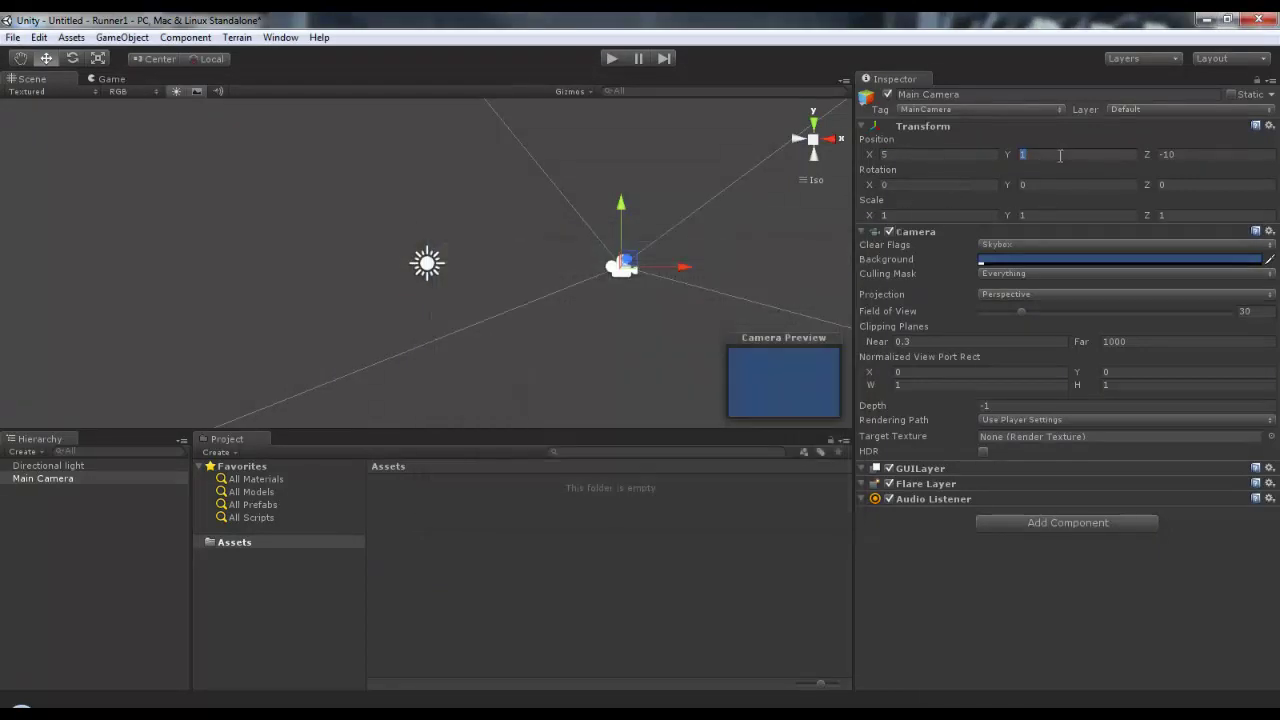
text(15)
click(1172, 155)
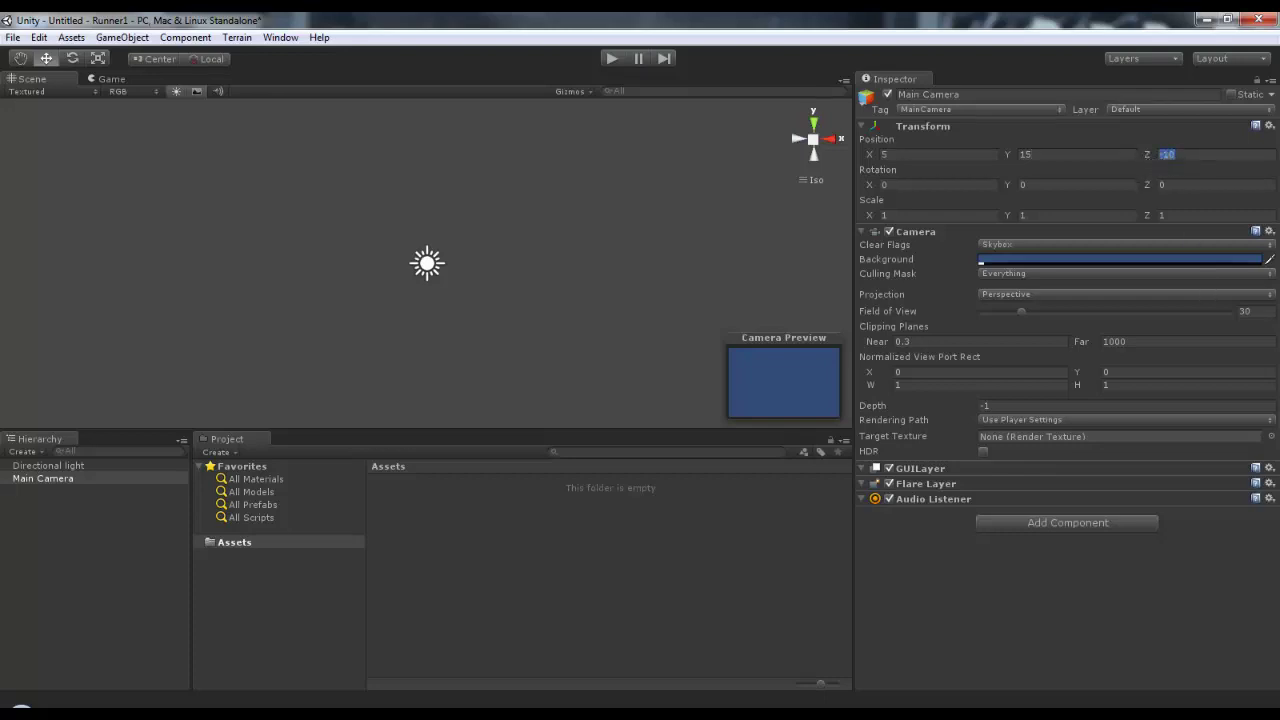
text(-40)
click(903, 184)
text(20)
click(1022, 186)
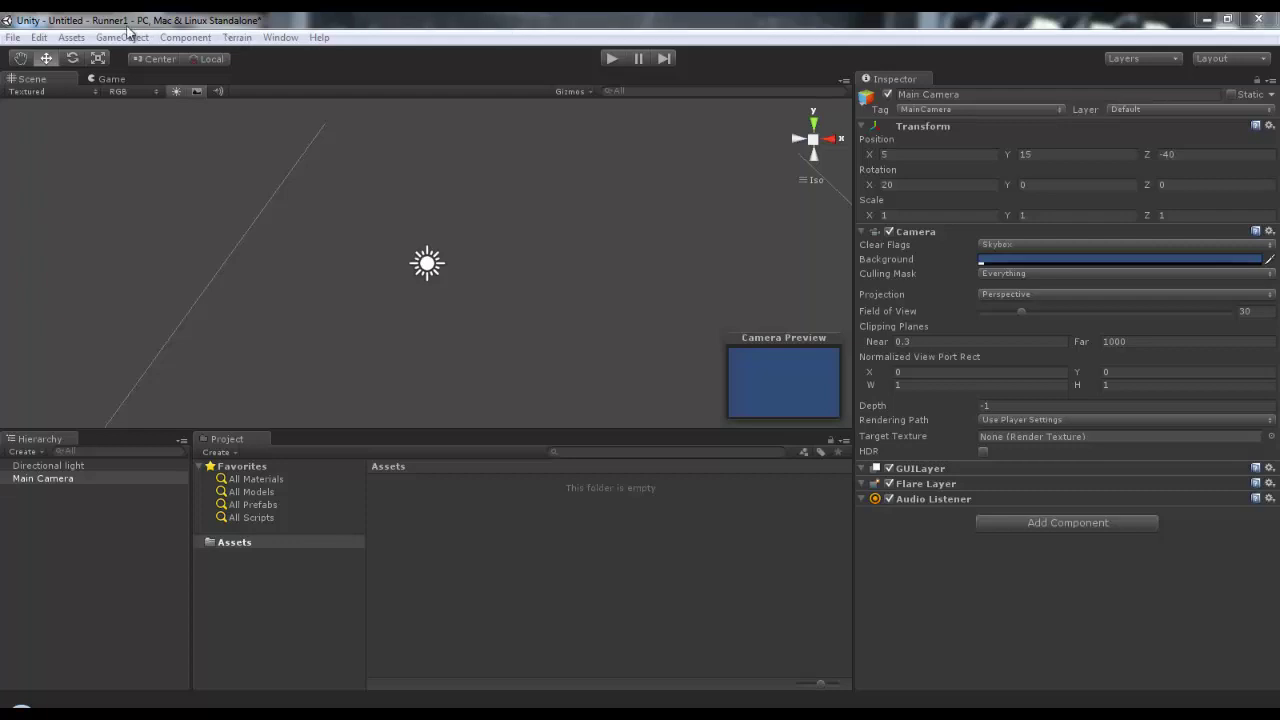
- Add a cube to the scene and duplicate it twice to get three cubes
click(122, 37)
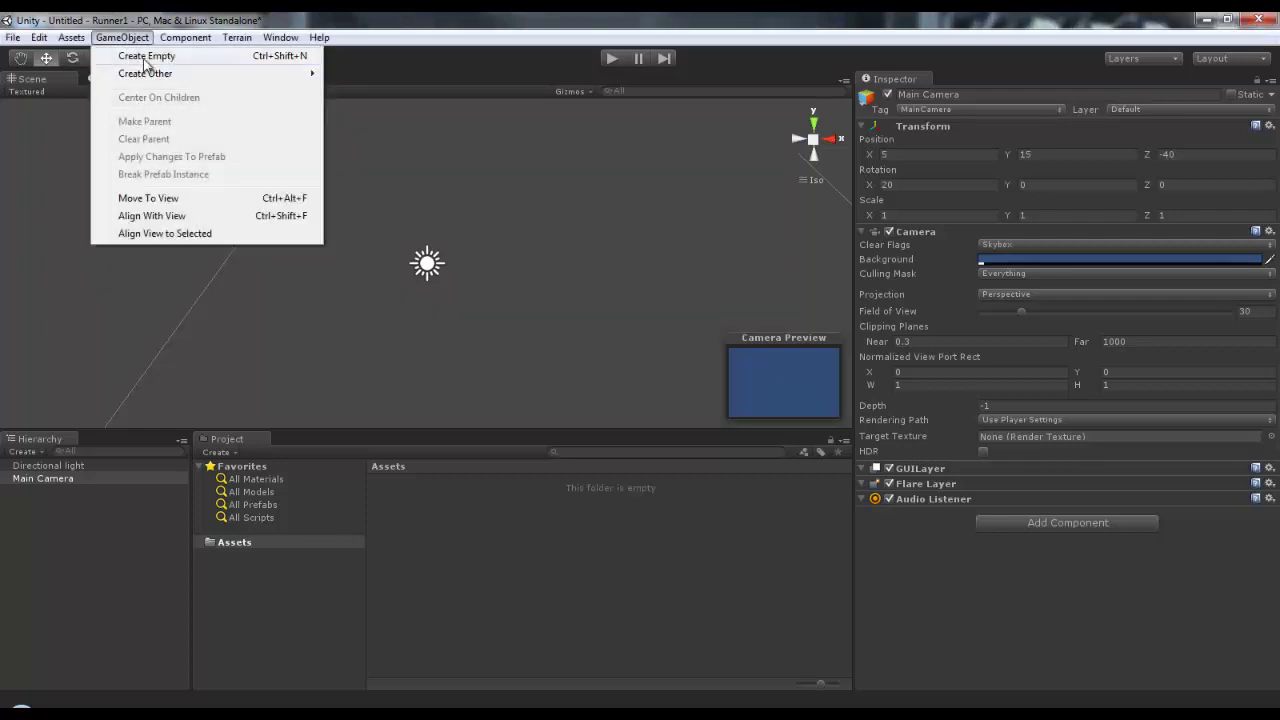
mouse_move(147, 76)
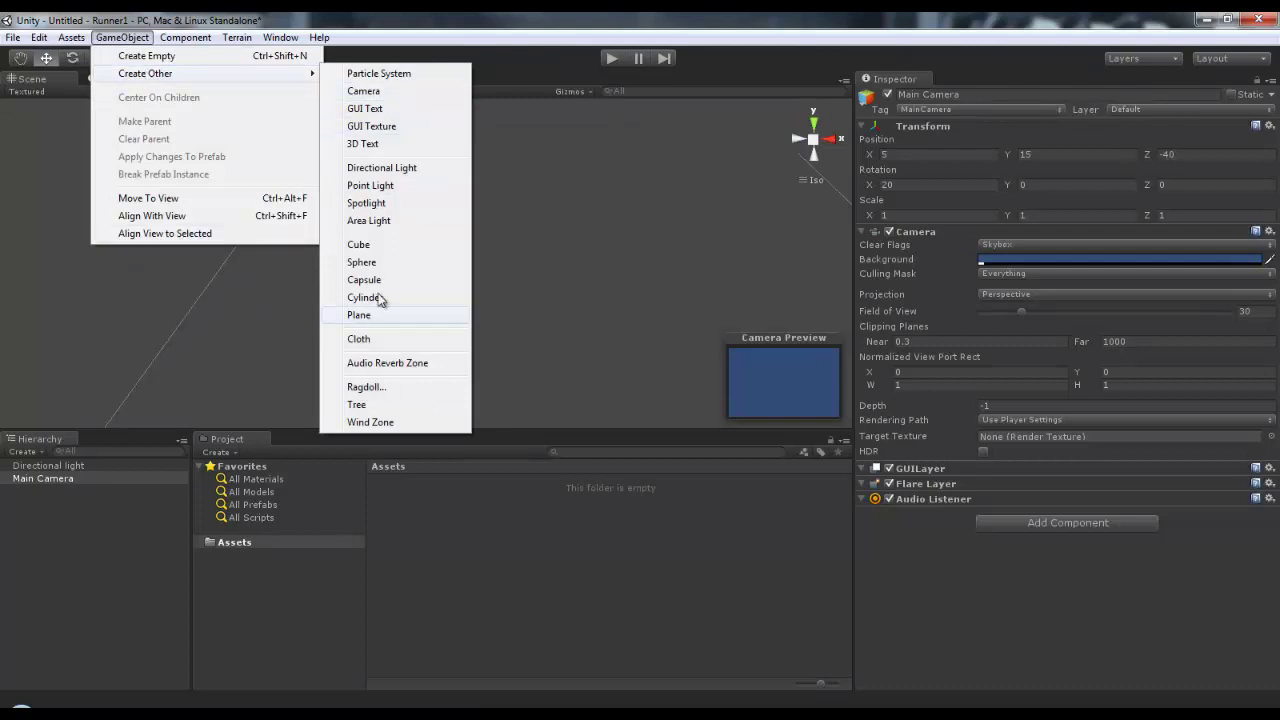
click(380, 246)
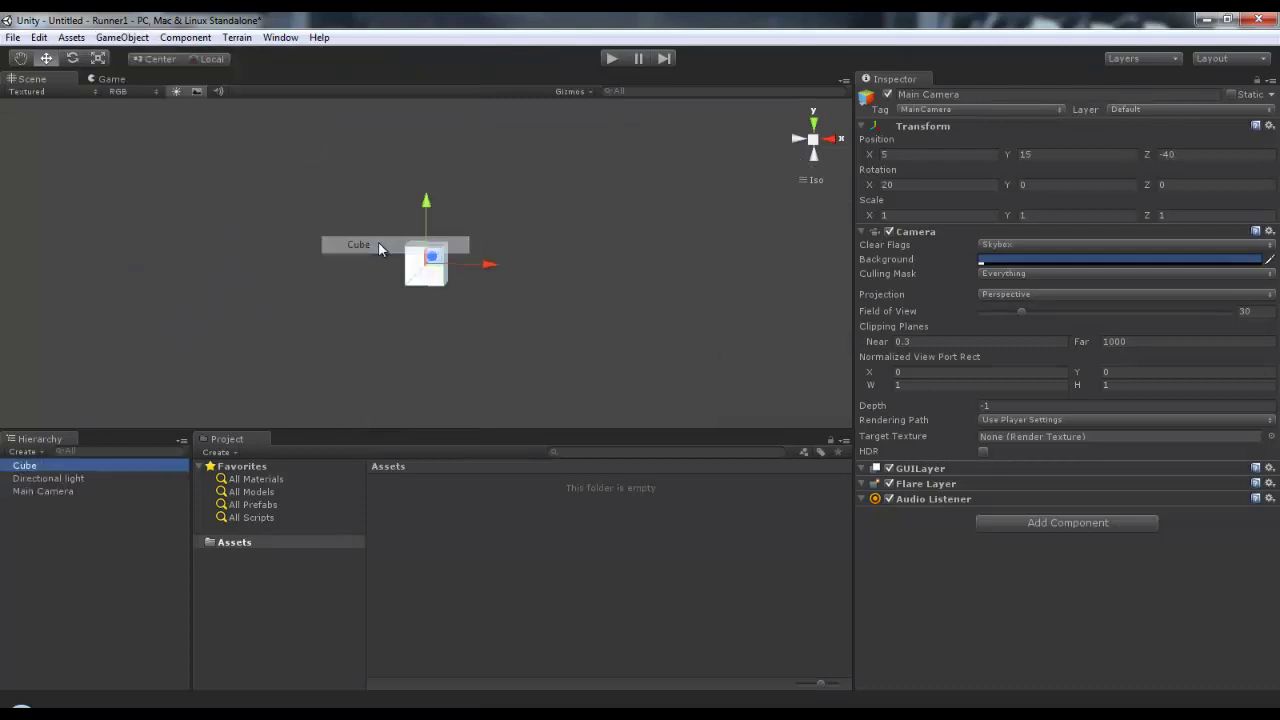
right_click(71, 465)
click(110, 509)
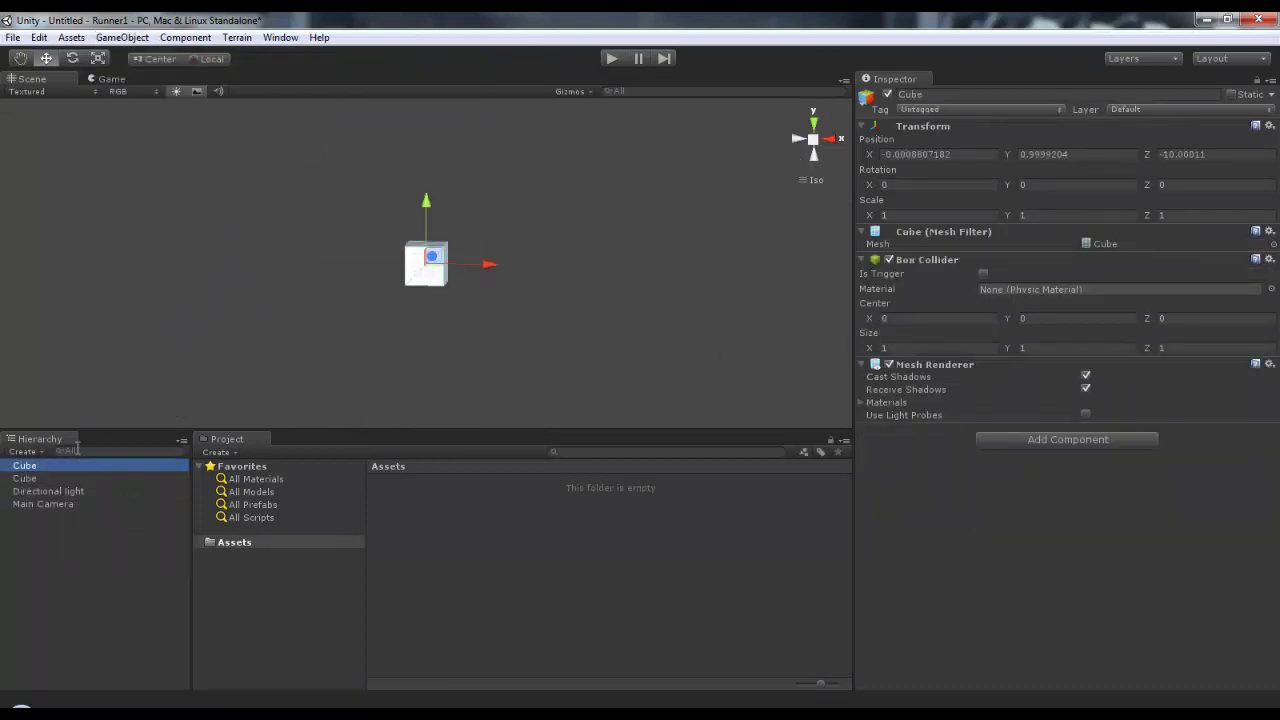
right_click(77, 465)
click(134, 503)
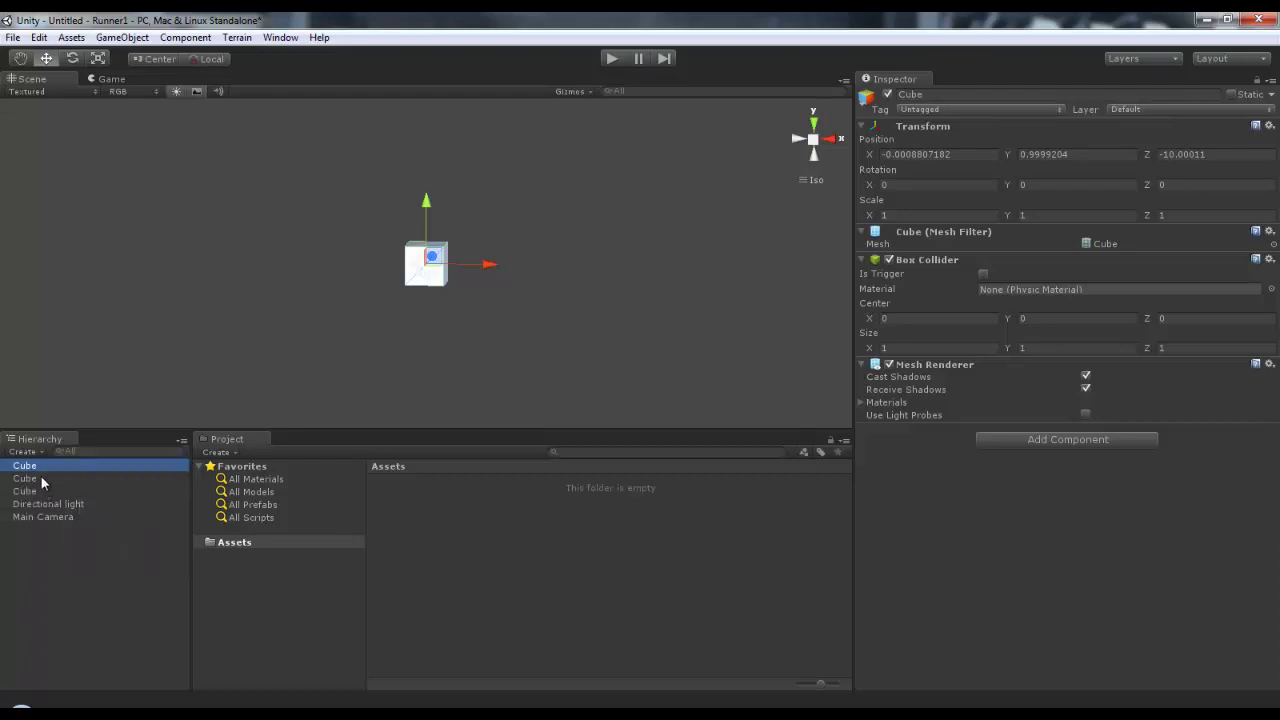
- Rename the first cube in the scene as Runner
click(33, 467)
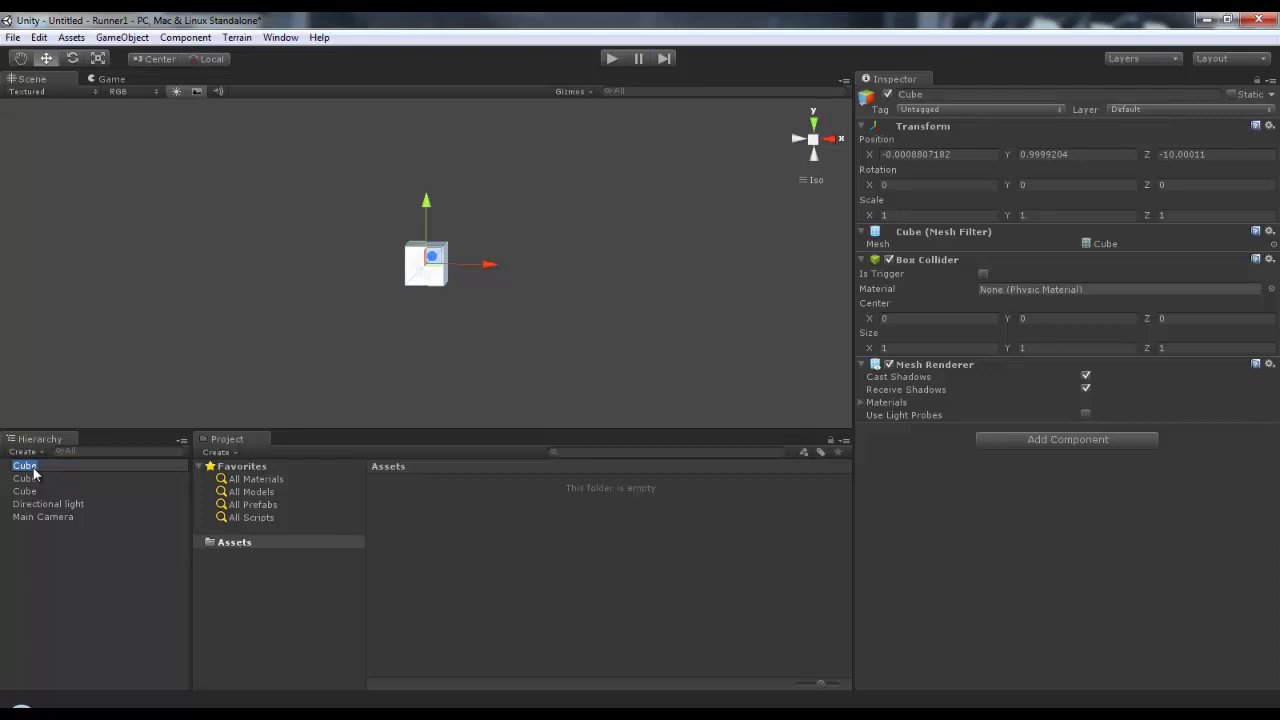
text(rUNNE)
key(BackSpace)
key(BackSpace)
key(BackSpace)
key(BackSpace)
key(BackSpace)
text(Runner)
key(Return)
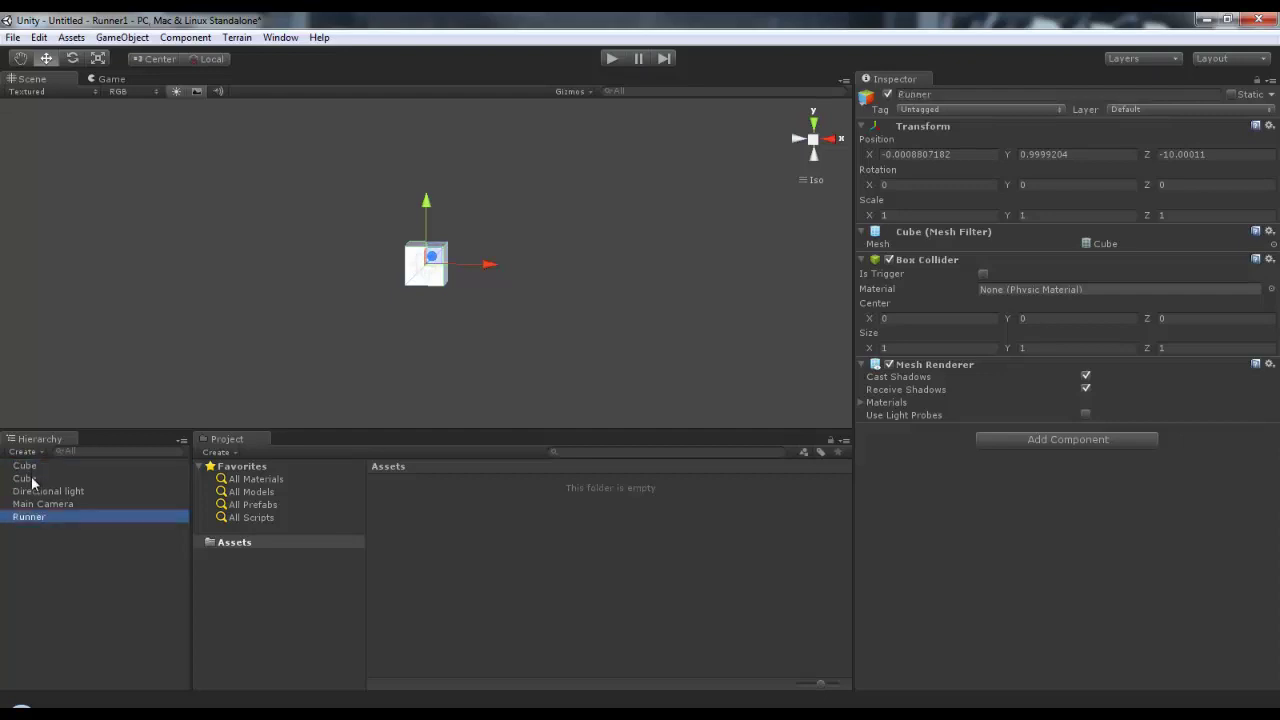
- Rename the second cube as Skyline Close
double_click(29, 479)
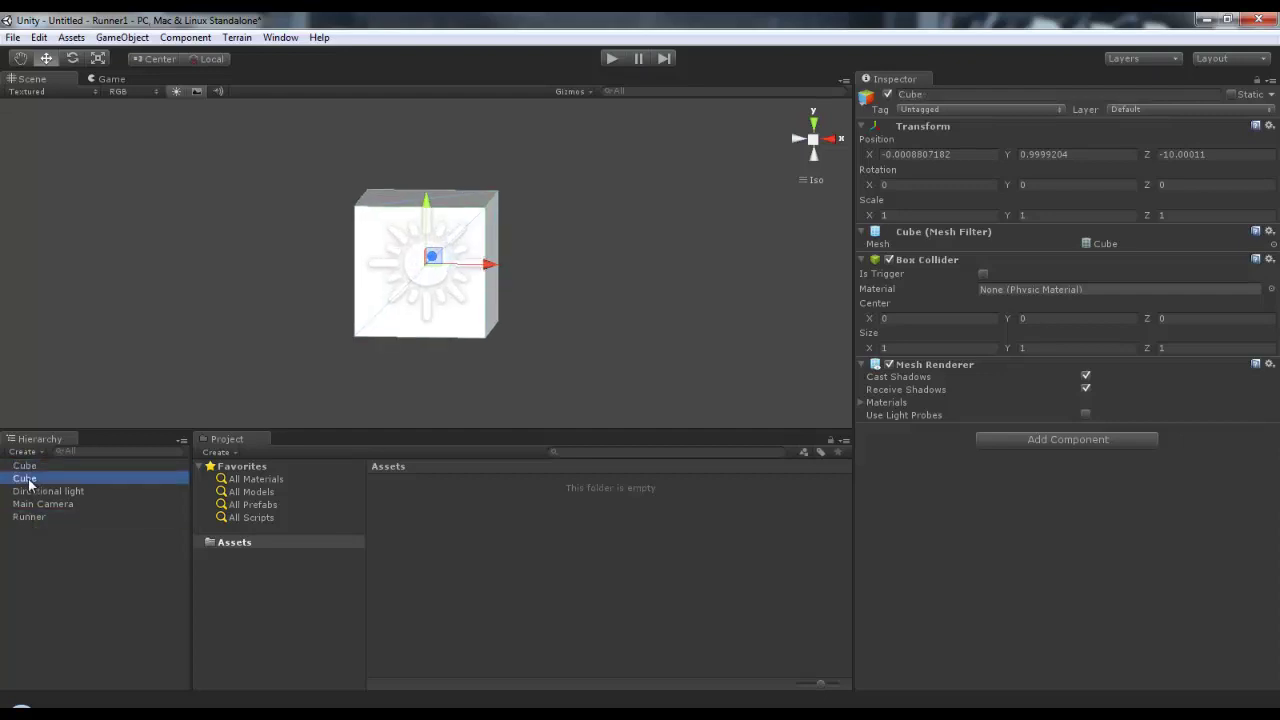
click(29, 479)
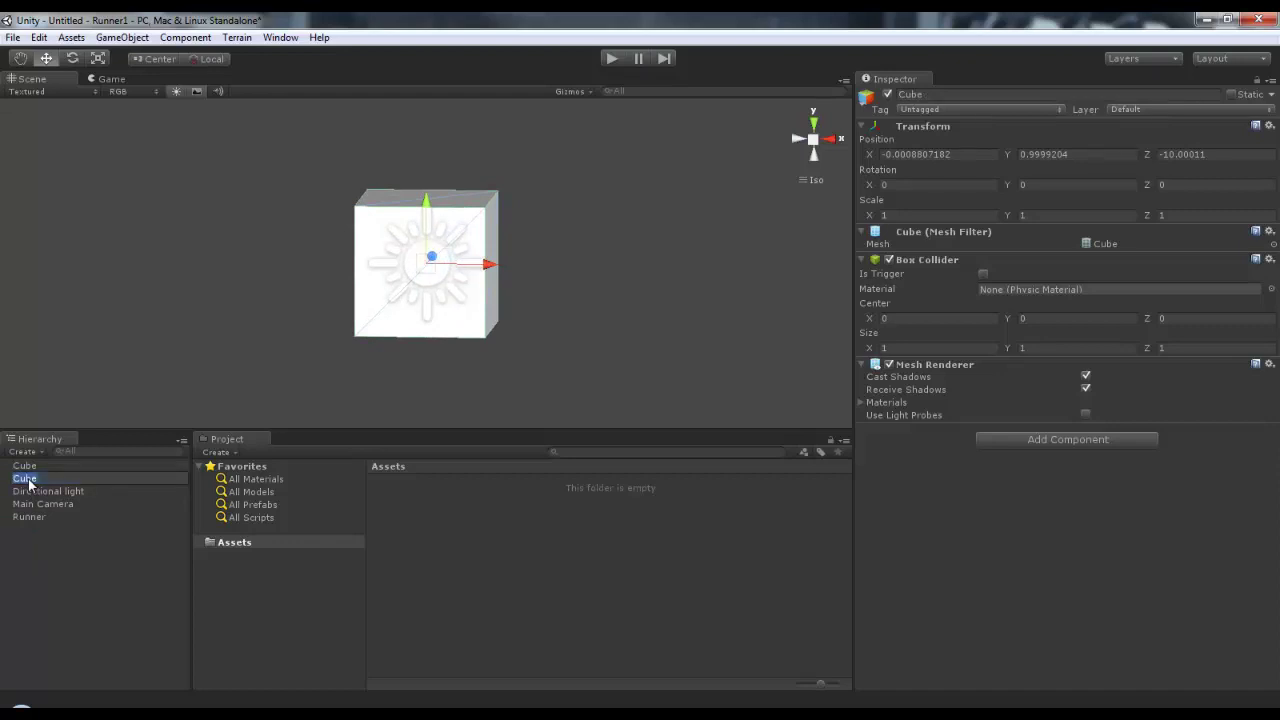
text(Sky)
key(BackSpace)
key(BackSpace)
text(kyline Close)
click(60, 538)
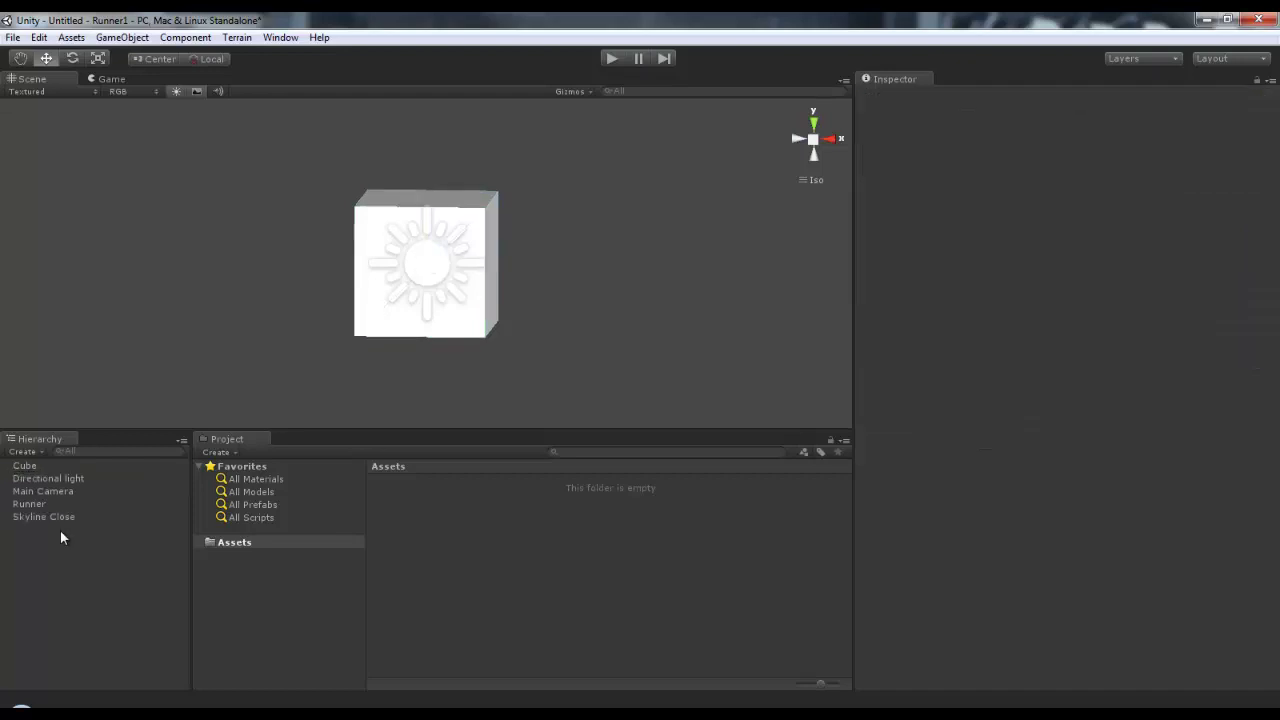
- Rename the remaining cube as Skyline Far Away
click(25, 467)
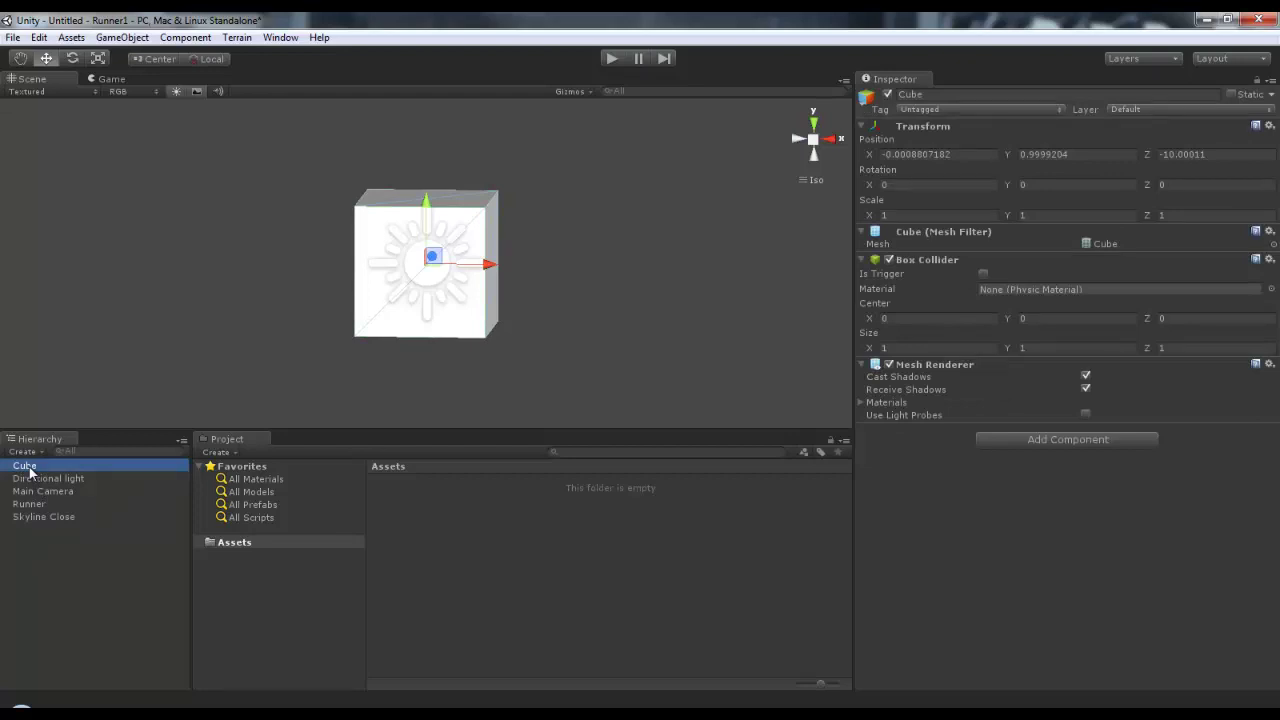
click(29, 467)
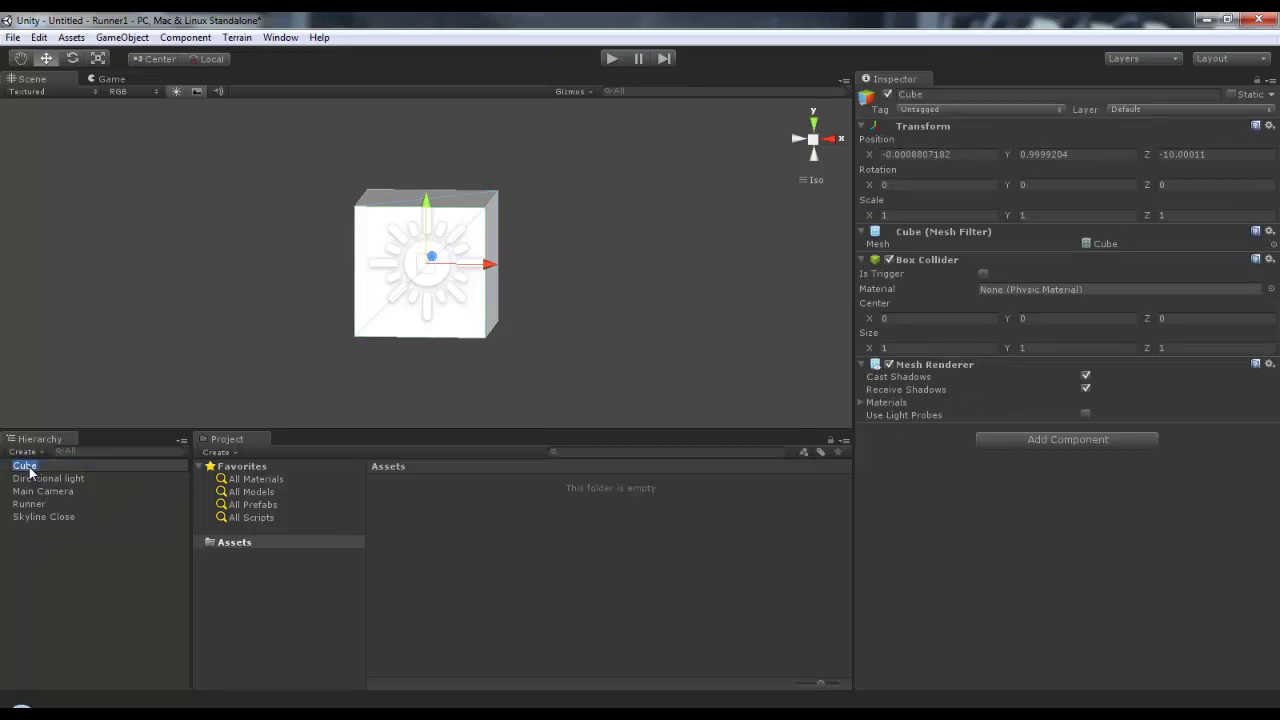
text(Skyline Far Away)
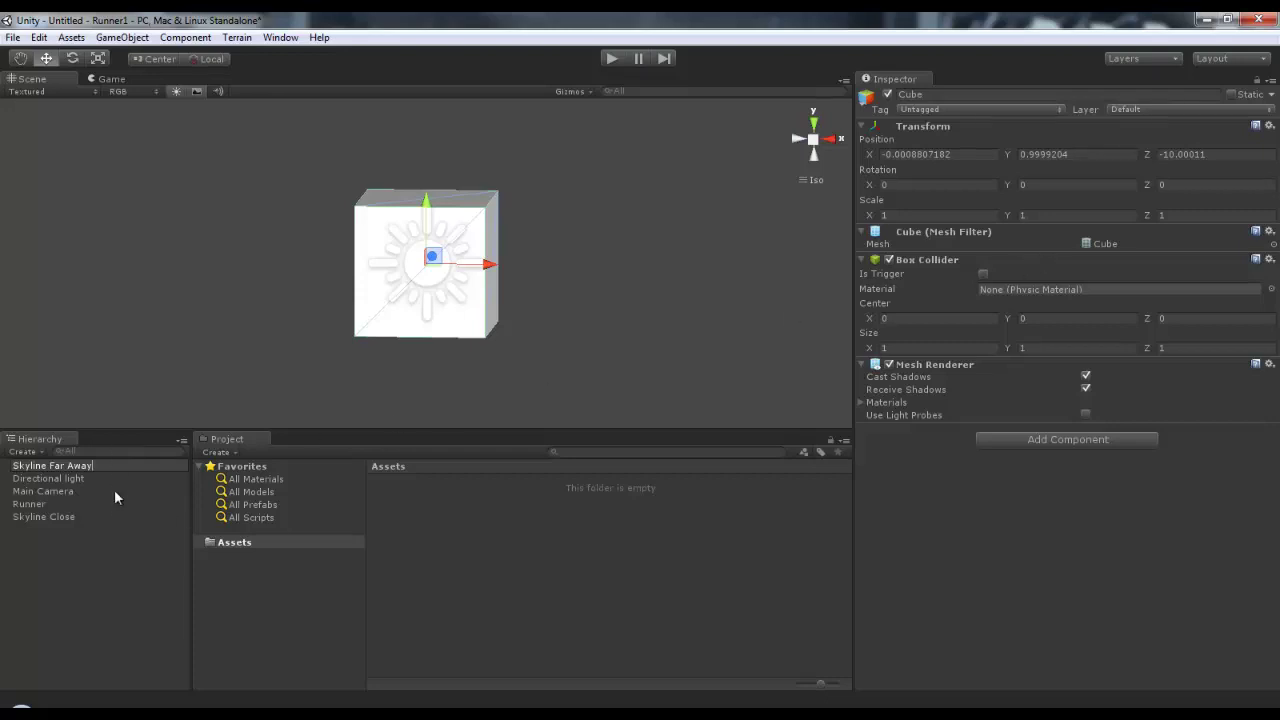
key(Return)
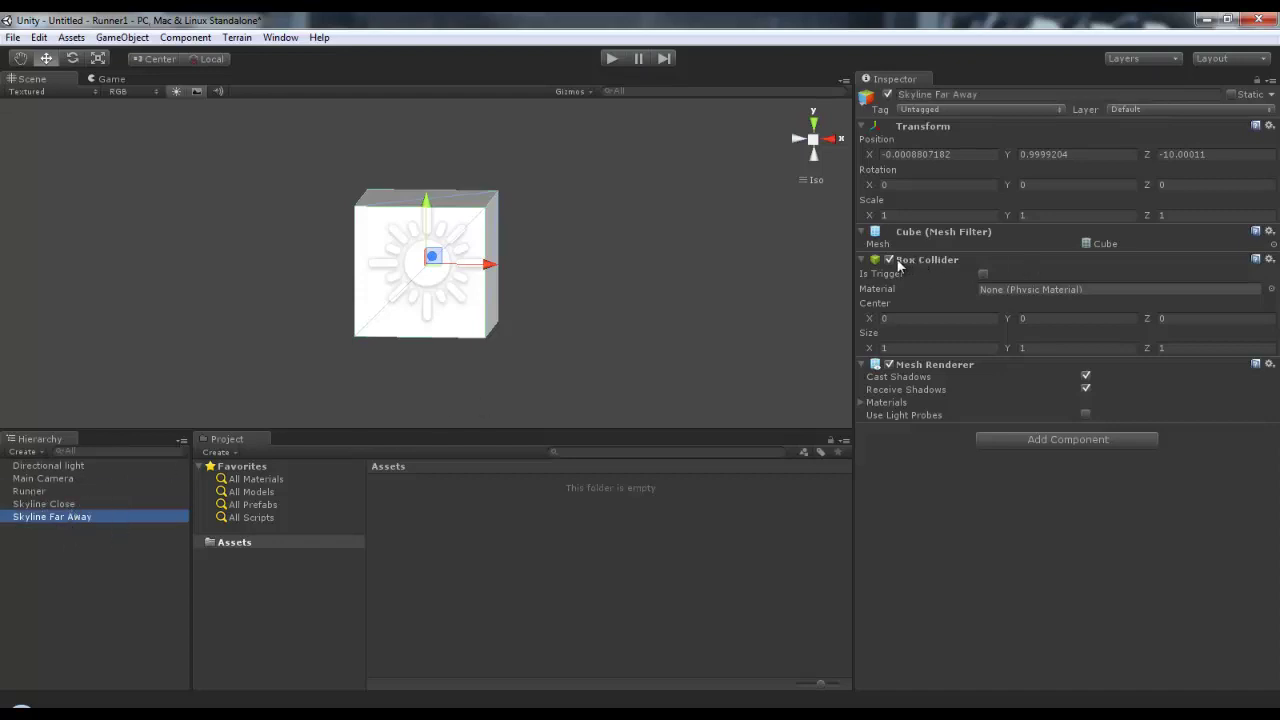
- Disable the Box Collider component on the Skyline Close and Skyline Far Away cubes
click(62, 504)
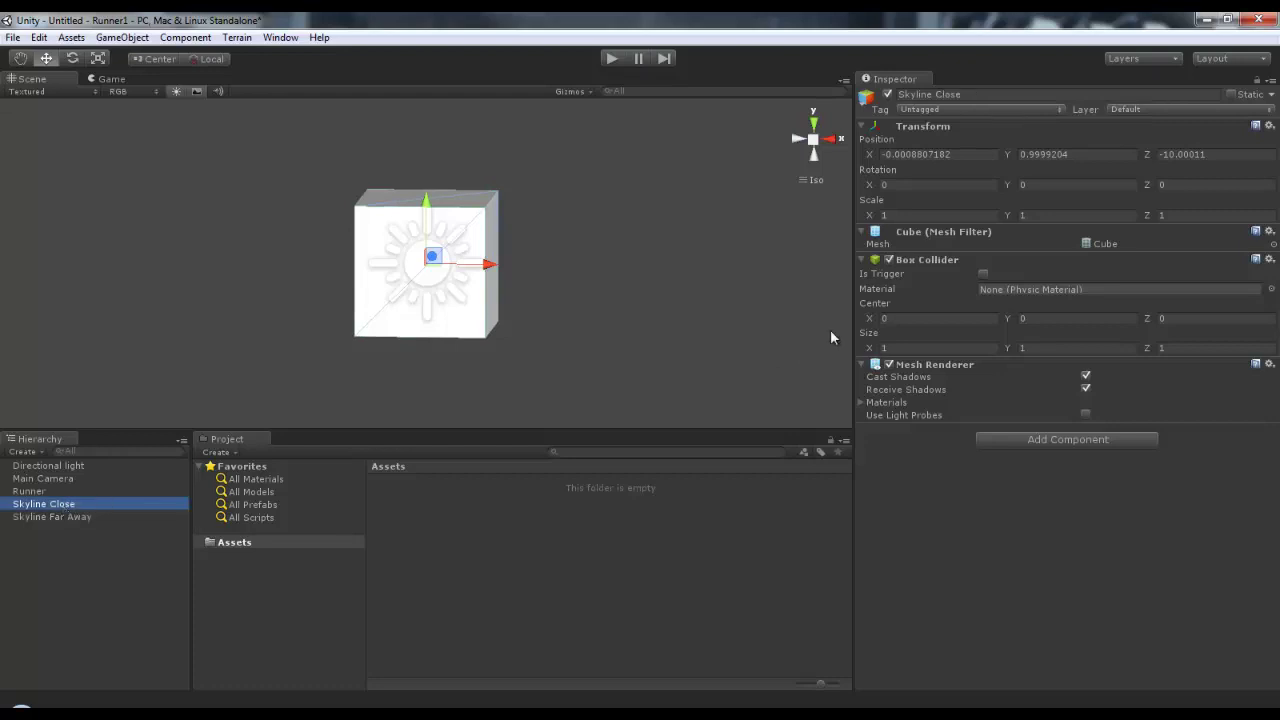
click(897, 260)
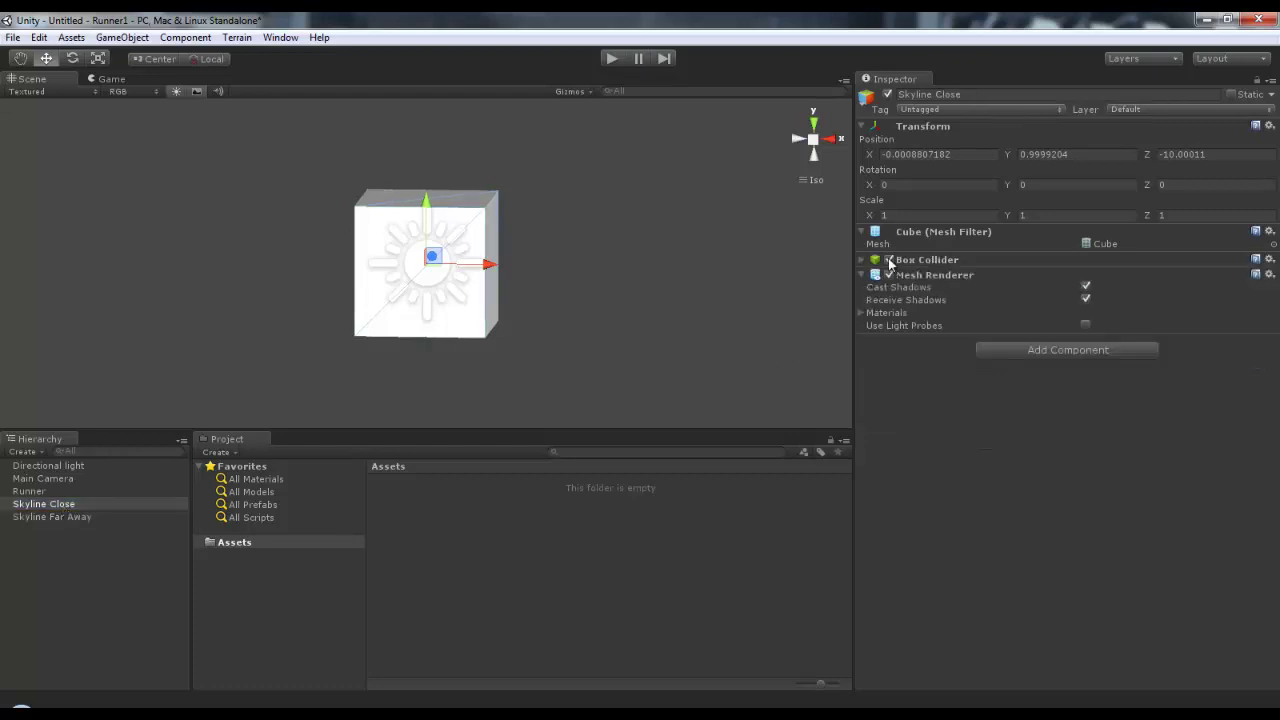
click(889, 260)
click(860, 260)
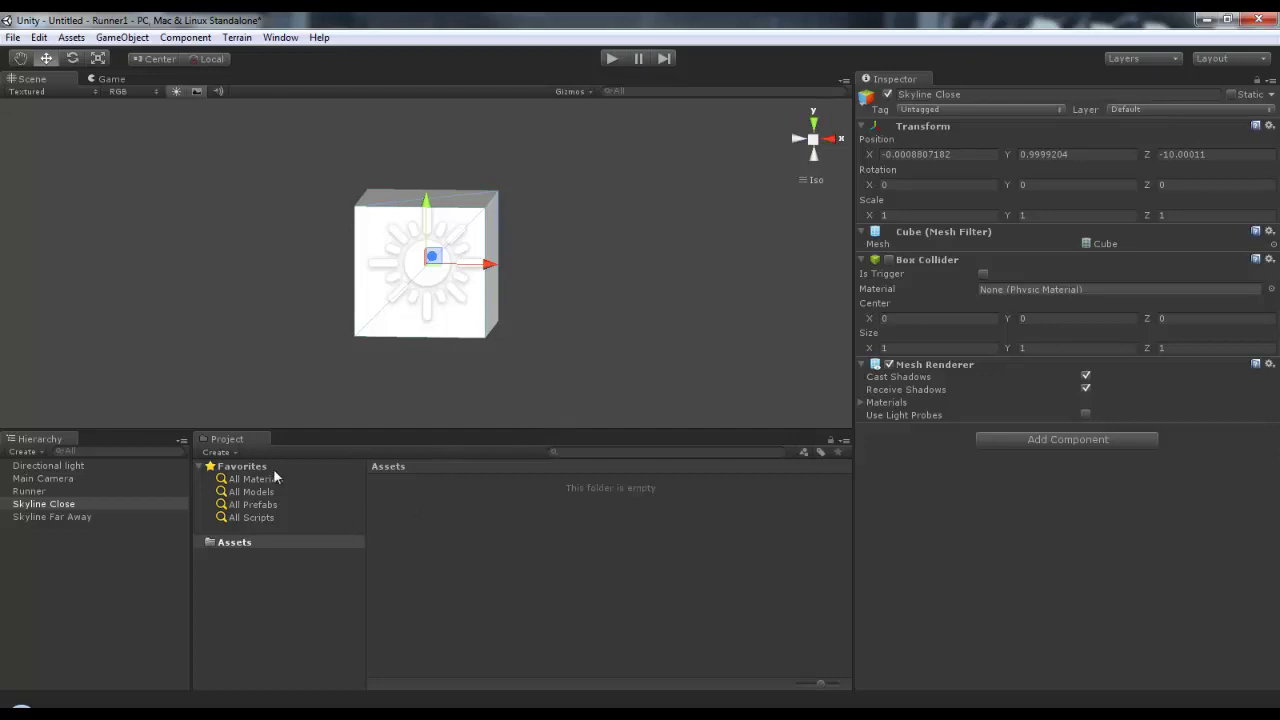
- Create a new material in the project assets and name it Runner Mat
click(222, 452)
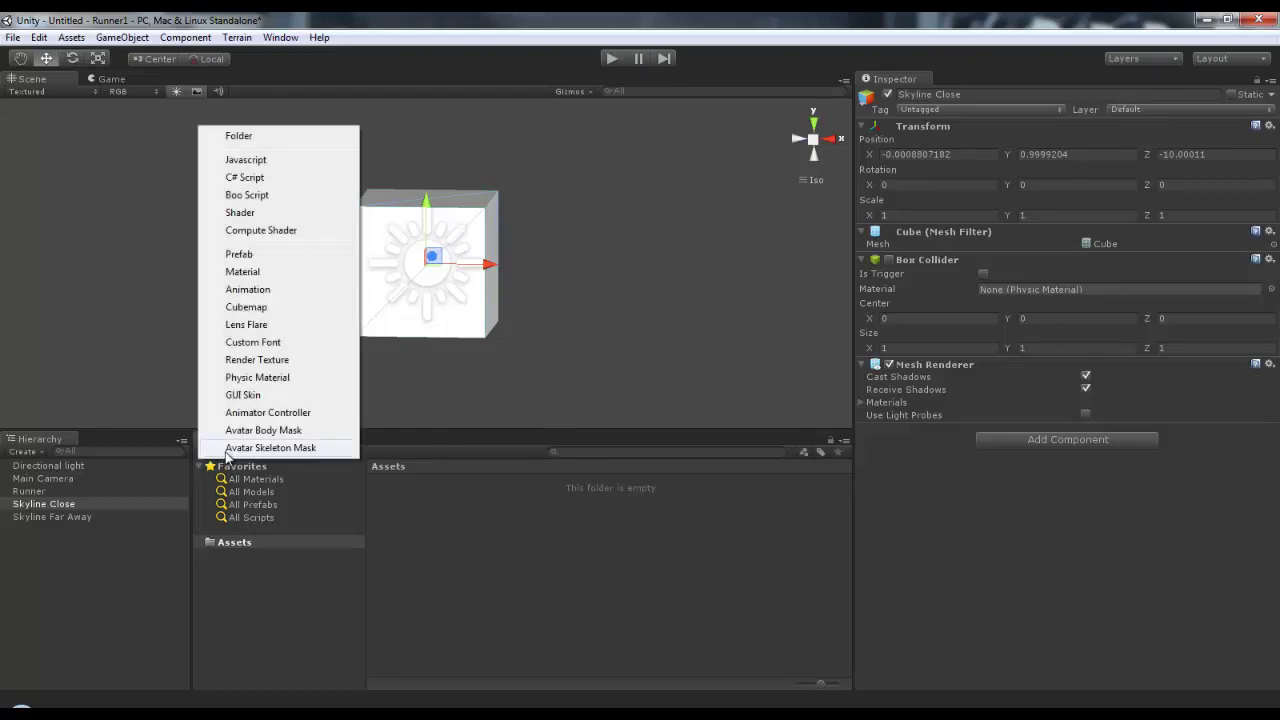
click(320, 277)
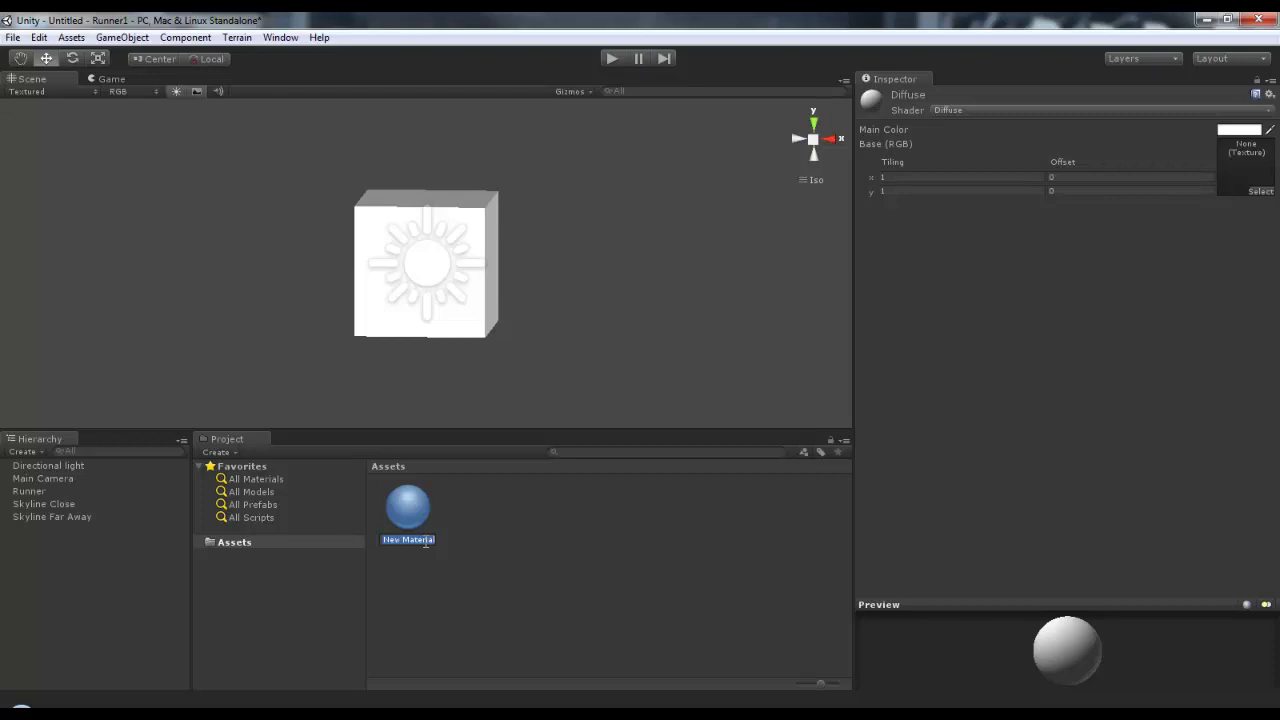
text(run)
key(BackSpace)
key(BackSpace)
key(BackSpace)
text(Runner Mat)
key(Return)
click(372, 530)
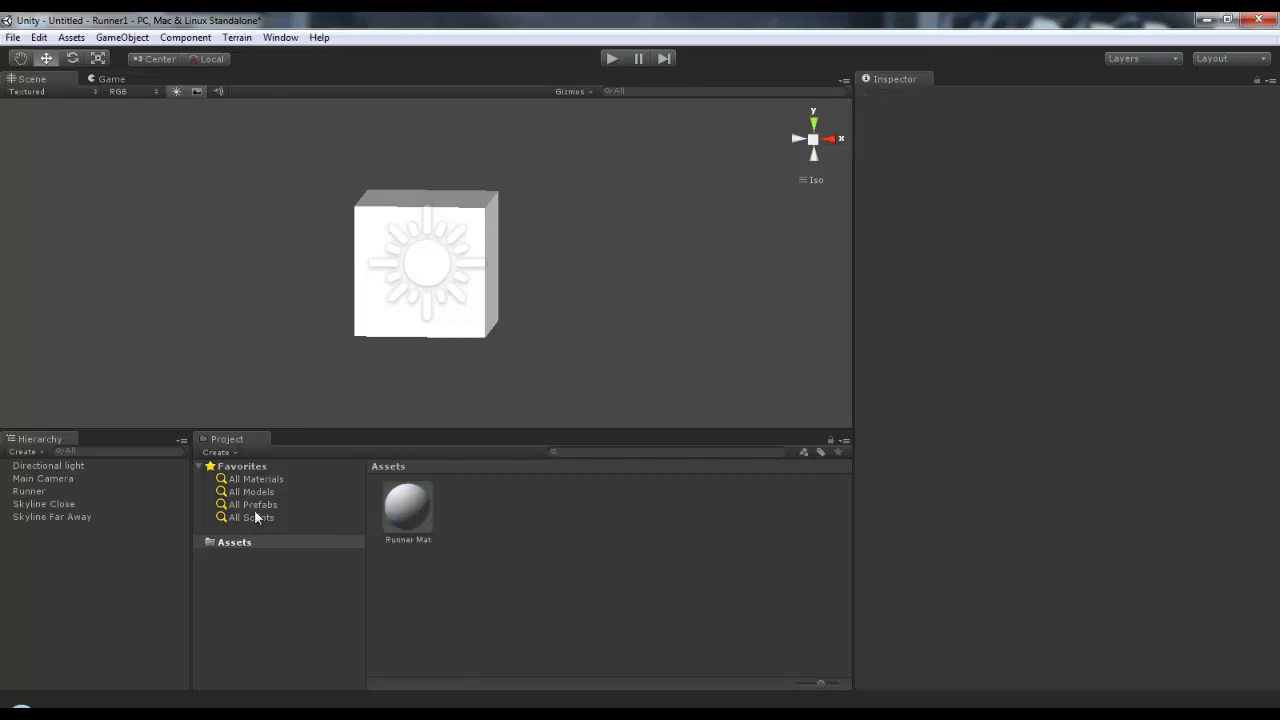
- Create two more materials in the project assets, named Skyline Close mat and Skyline Far Away Mat
click(218, 452)
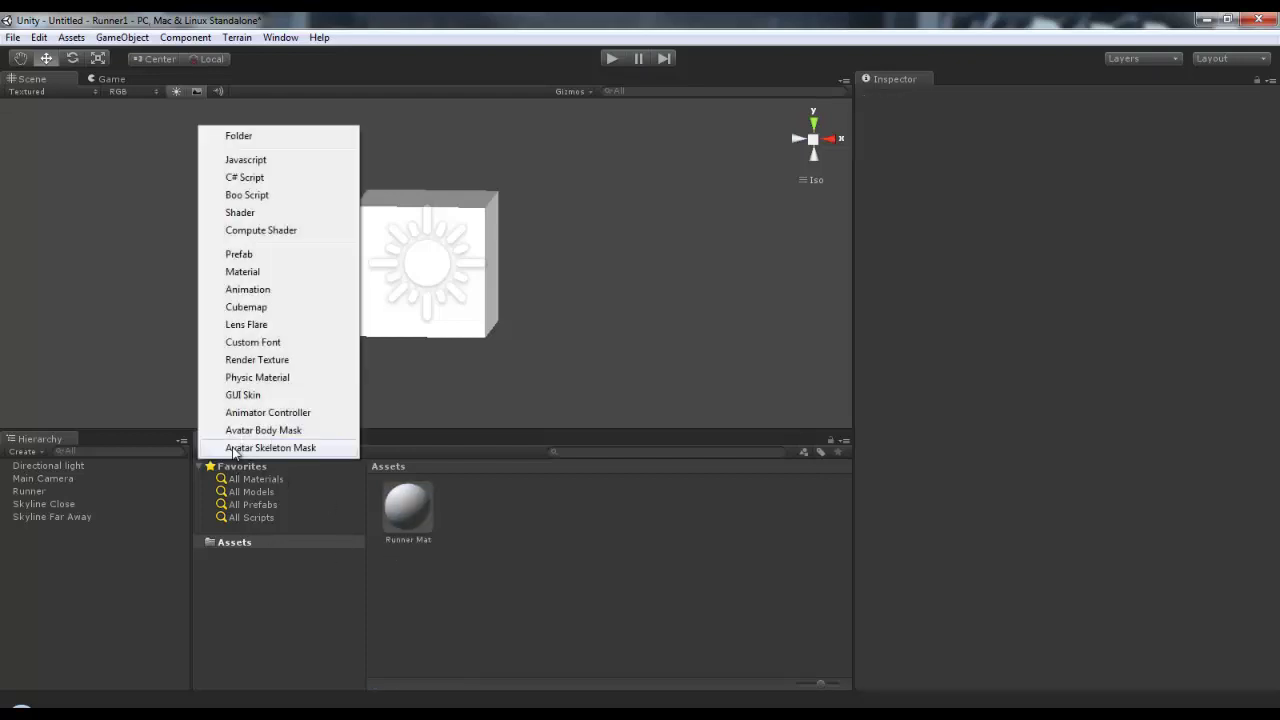
click(258, 276)
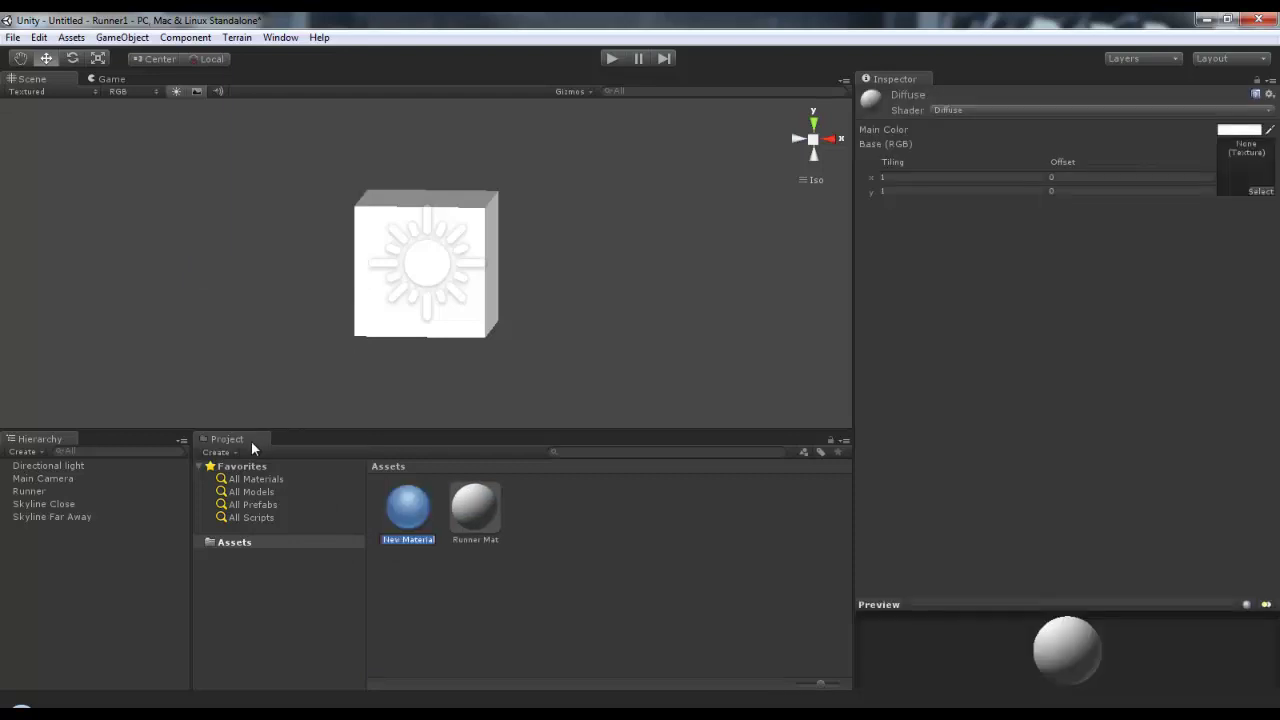
click(218, 452)
click(250, 274)
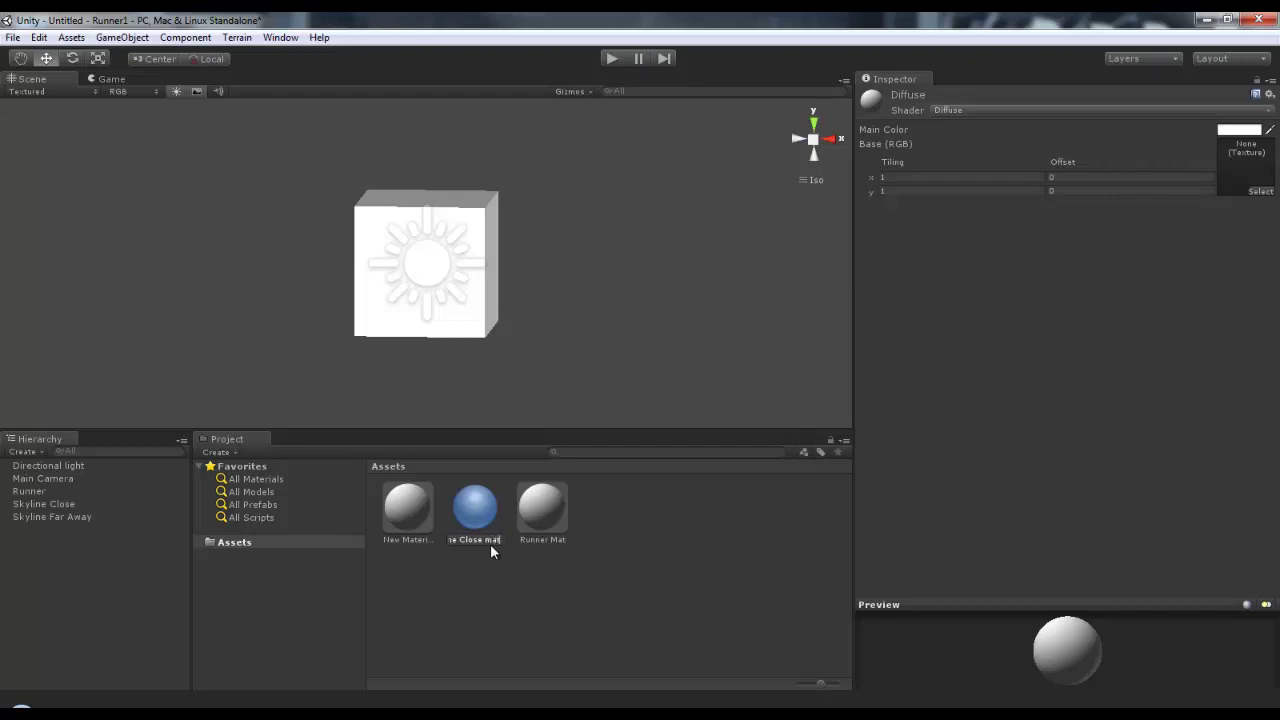
text(at)
key(Return)
click(392, 540)
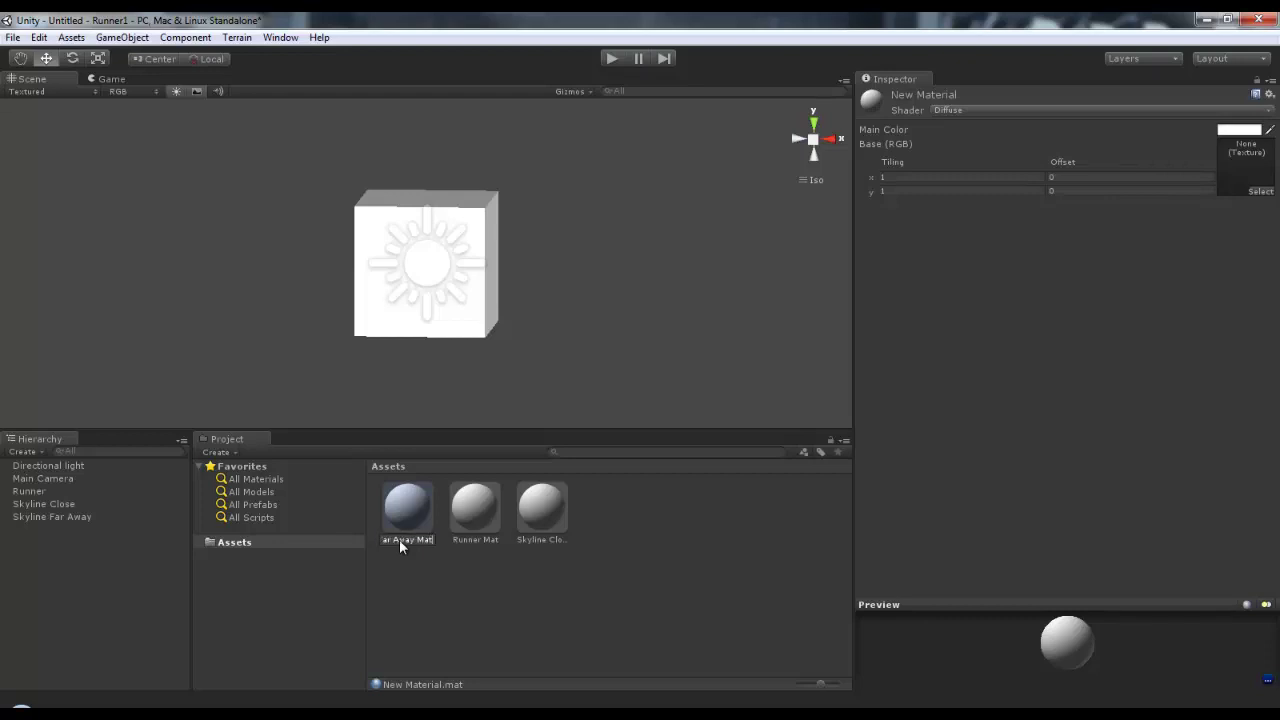
key(Return)
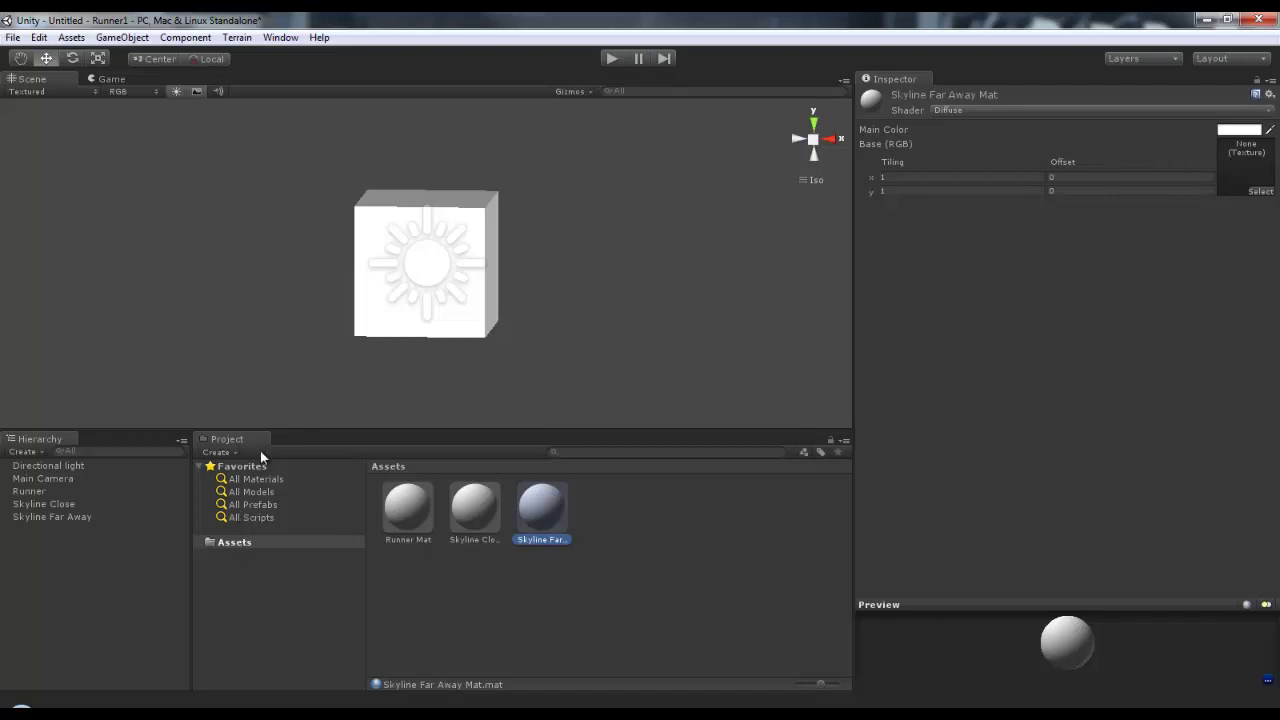
- Set the Runner cube's position to X 0, Y 0, Z 0
click(40, 491)
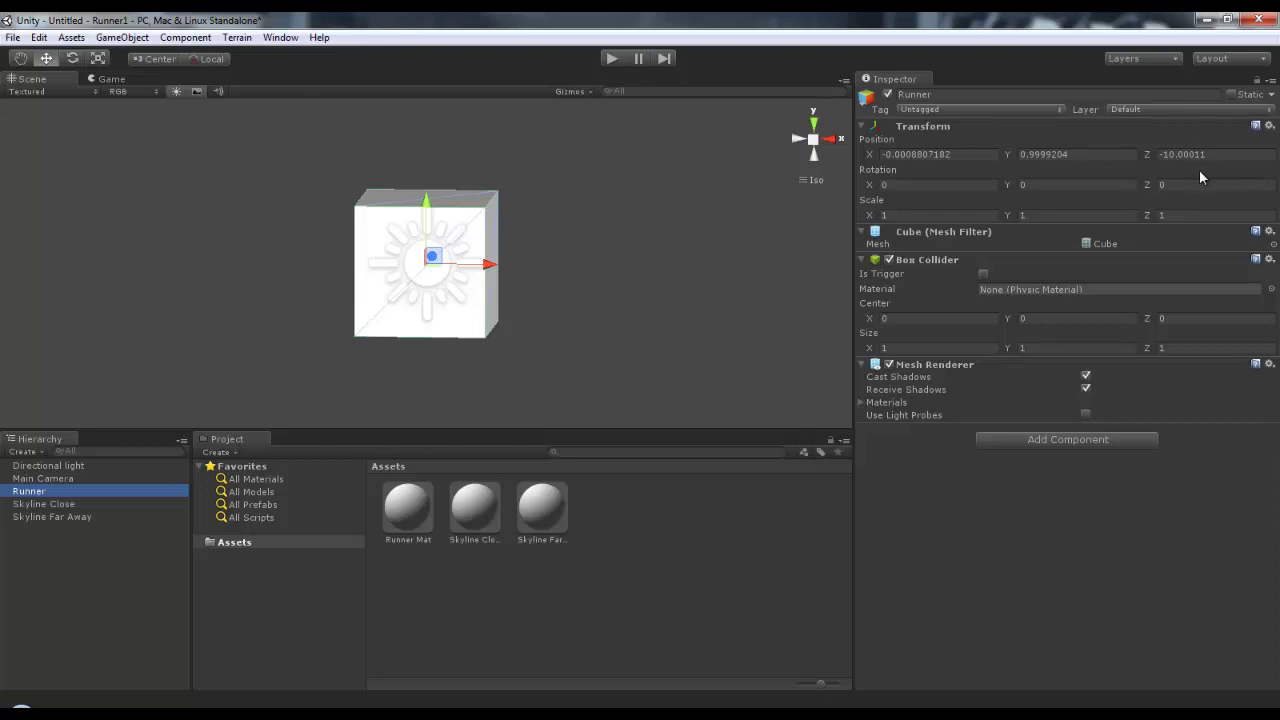
click(997, 157)
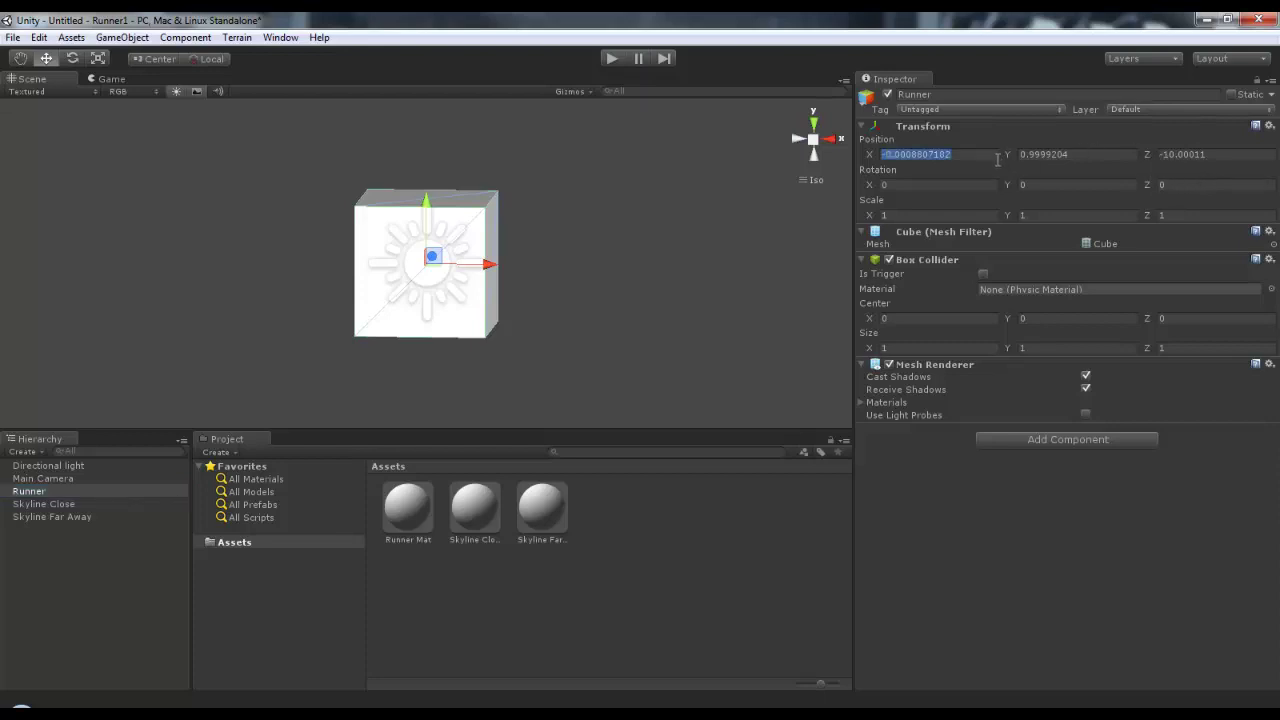
text(0)
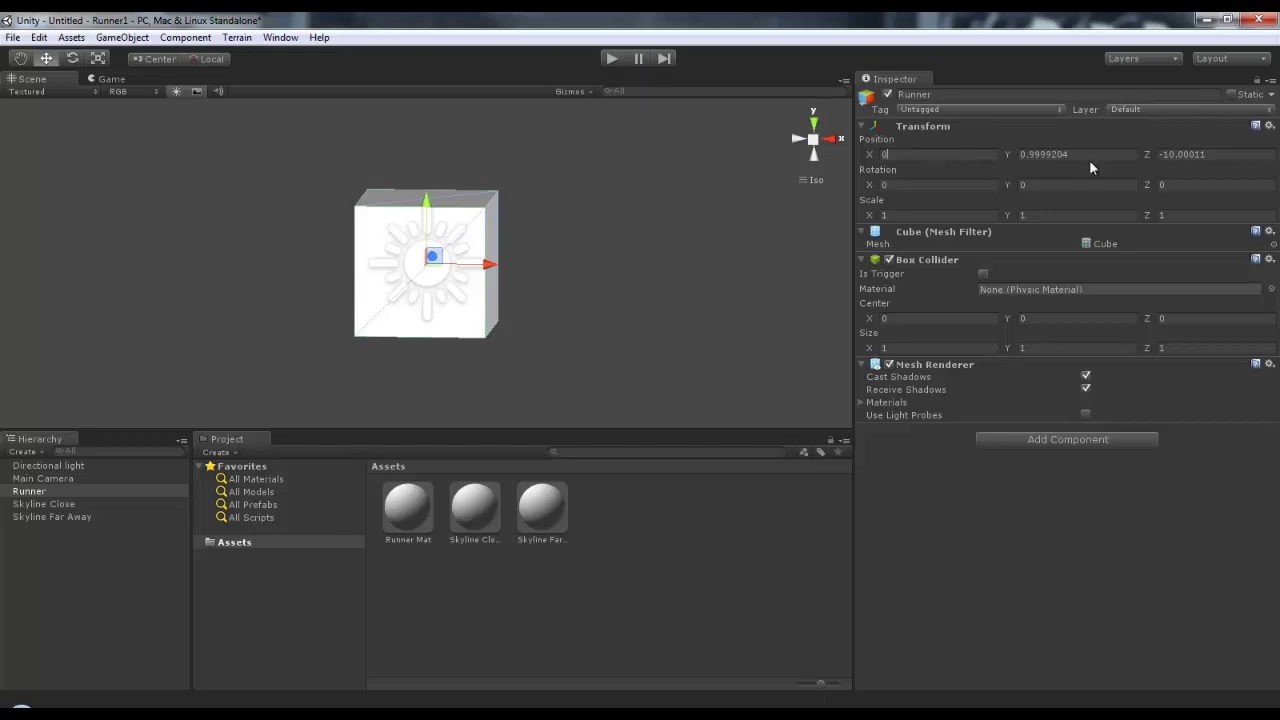
click(1089, 159)
text(0)
double_click(1097, 155)
text(0)
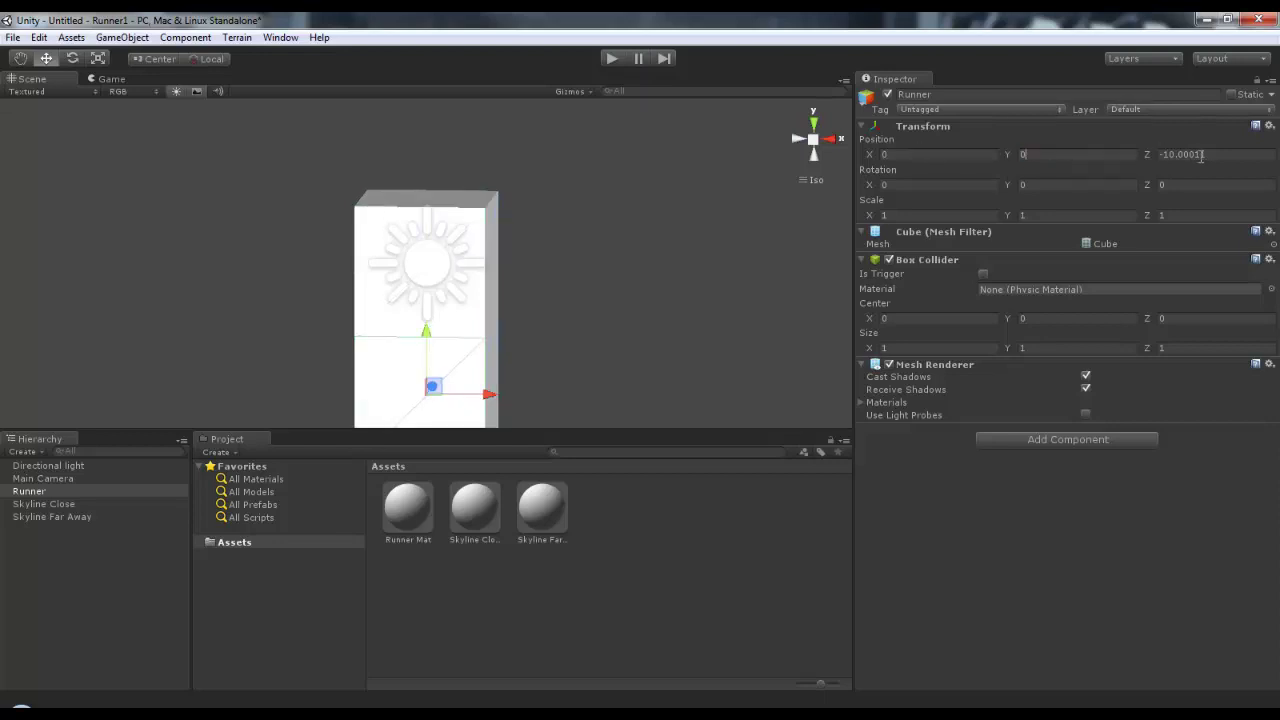
key(Tab)
text(0)
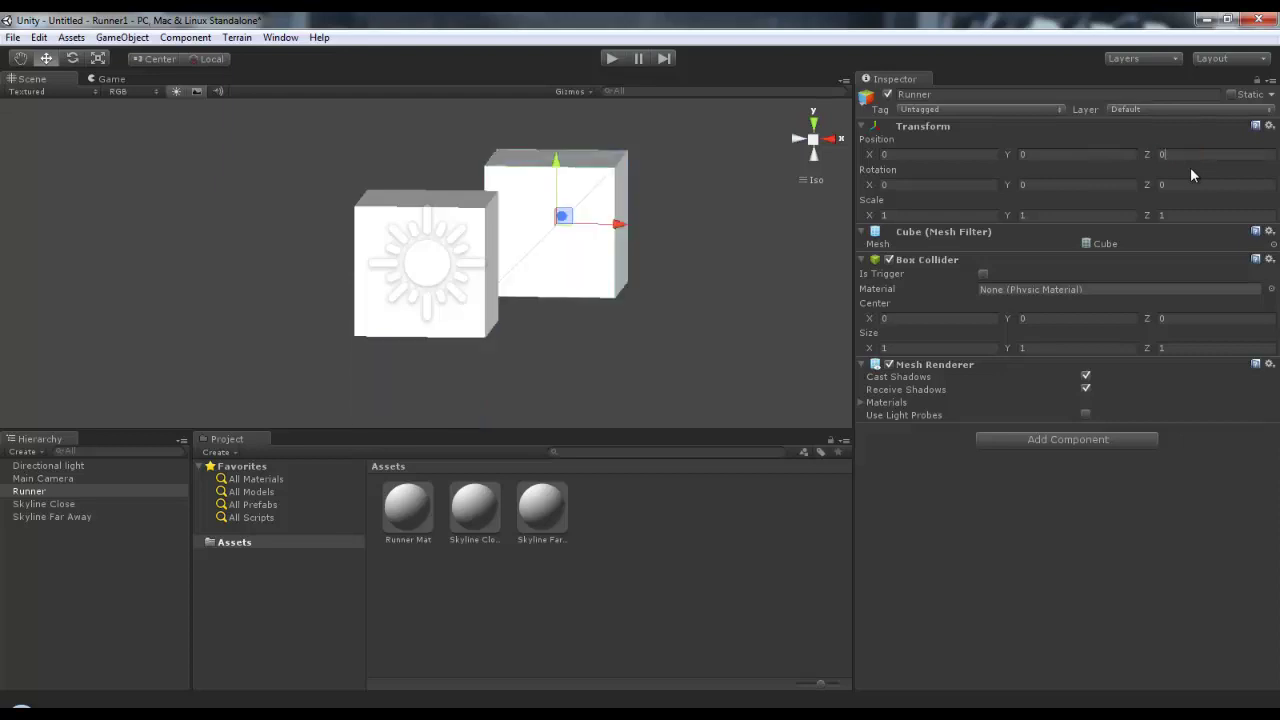
- Set the Skyline Close cube's position to X 0, Y 0, Z 50
click(42, 504)
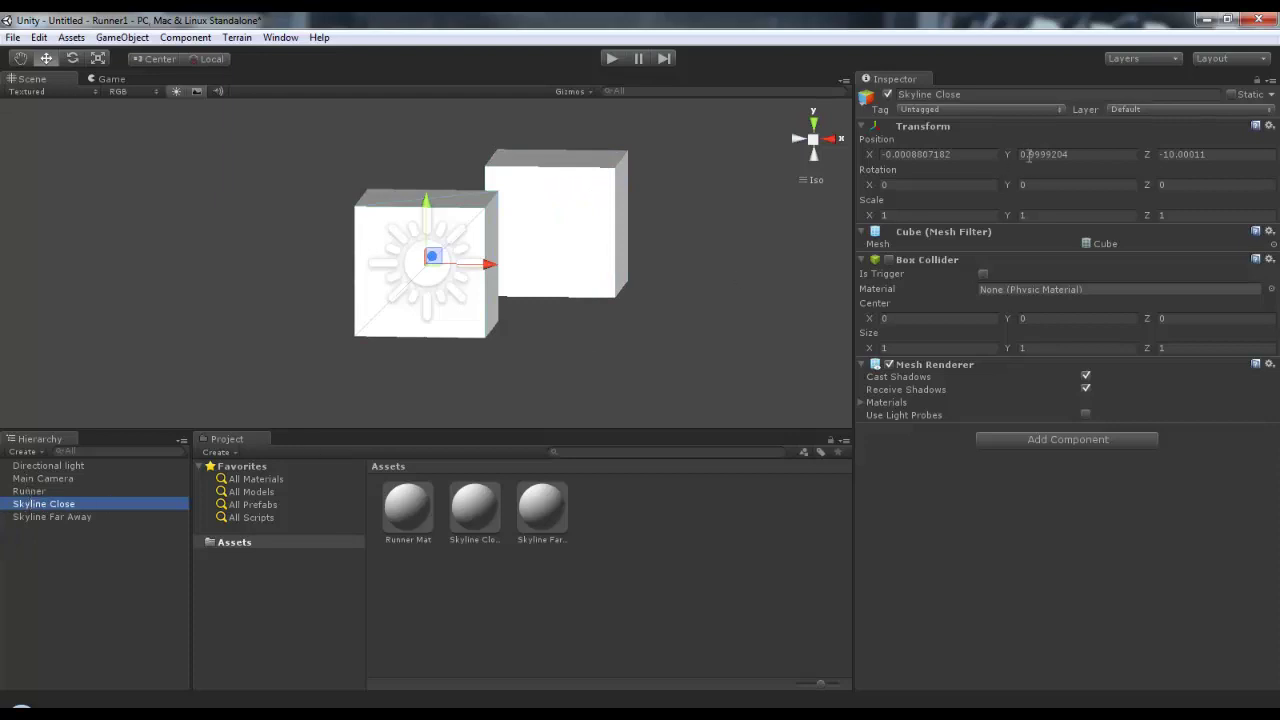
click(982, 156)
double_click(982, 156)
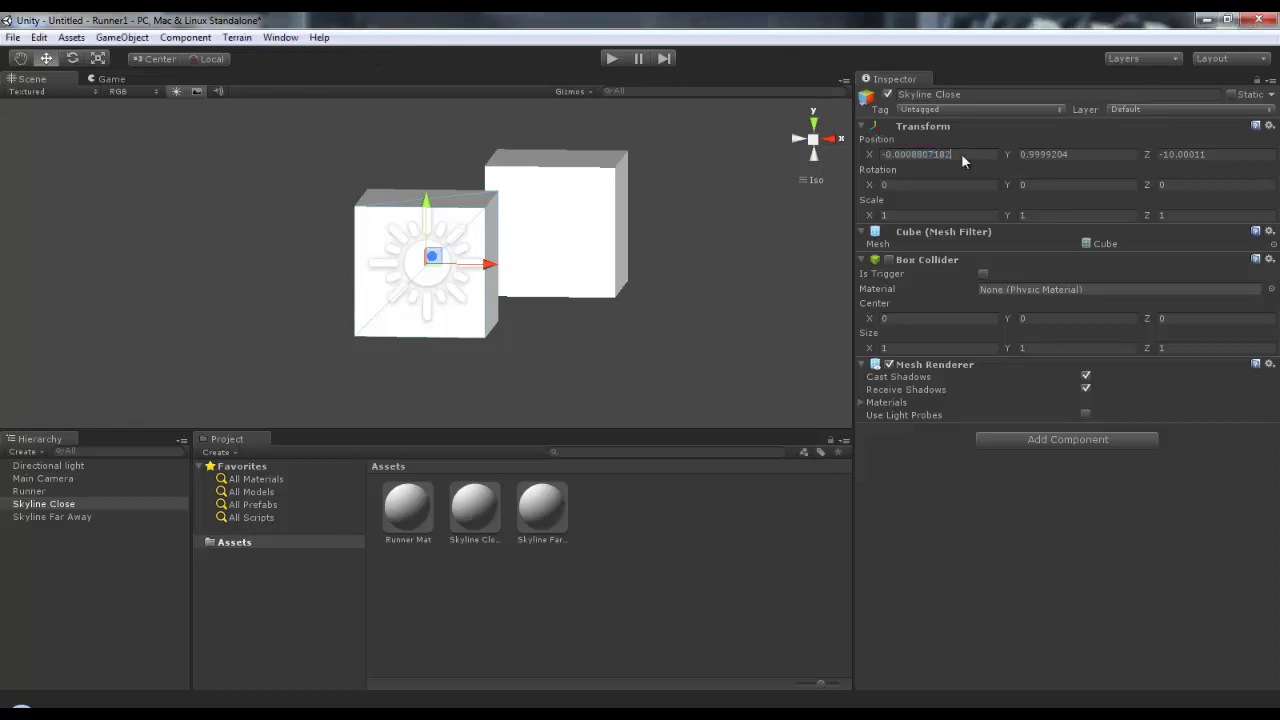
text(0)
click(1109, 154)
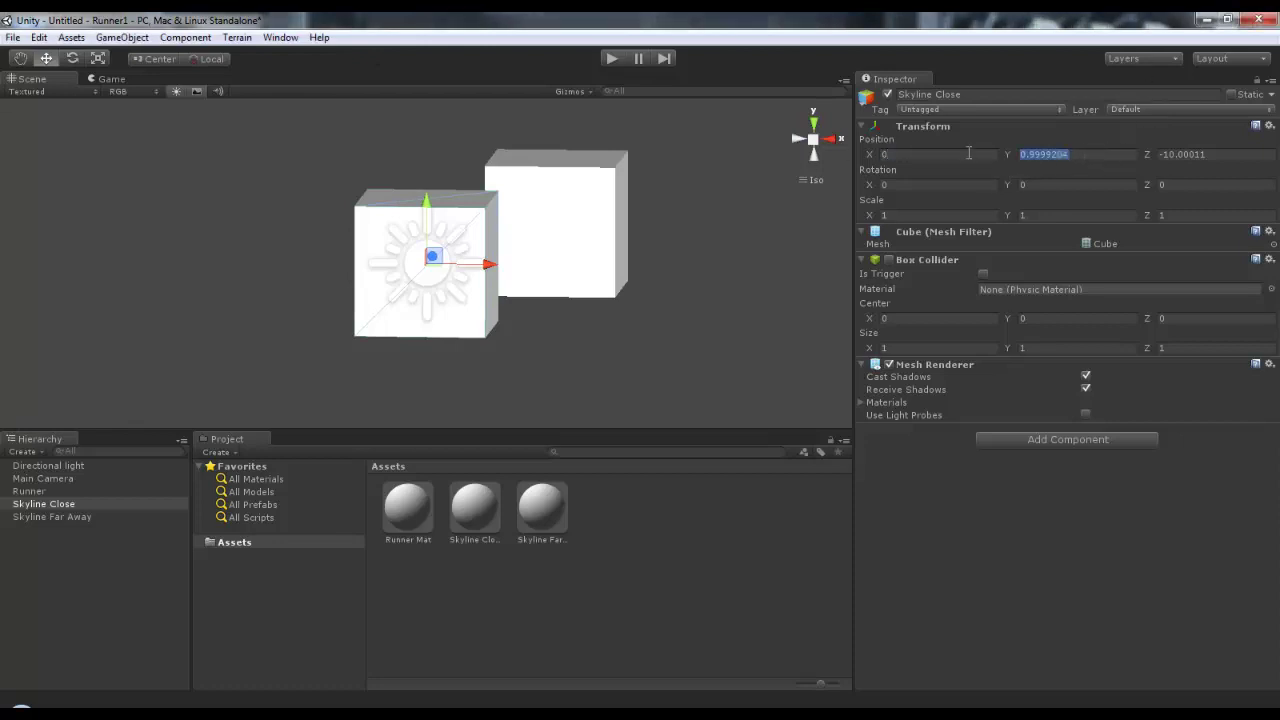
text(0)
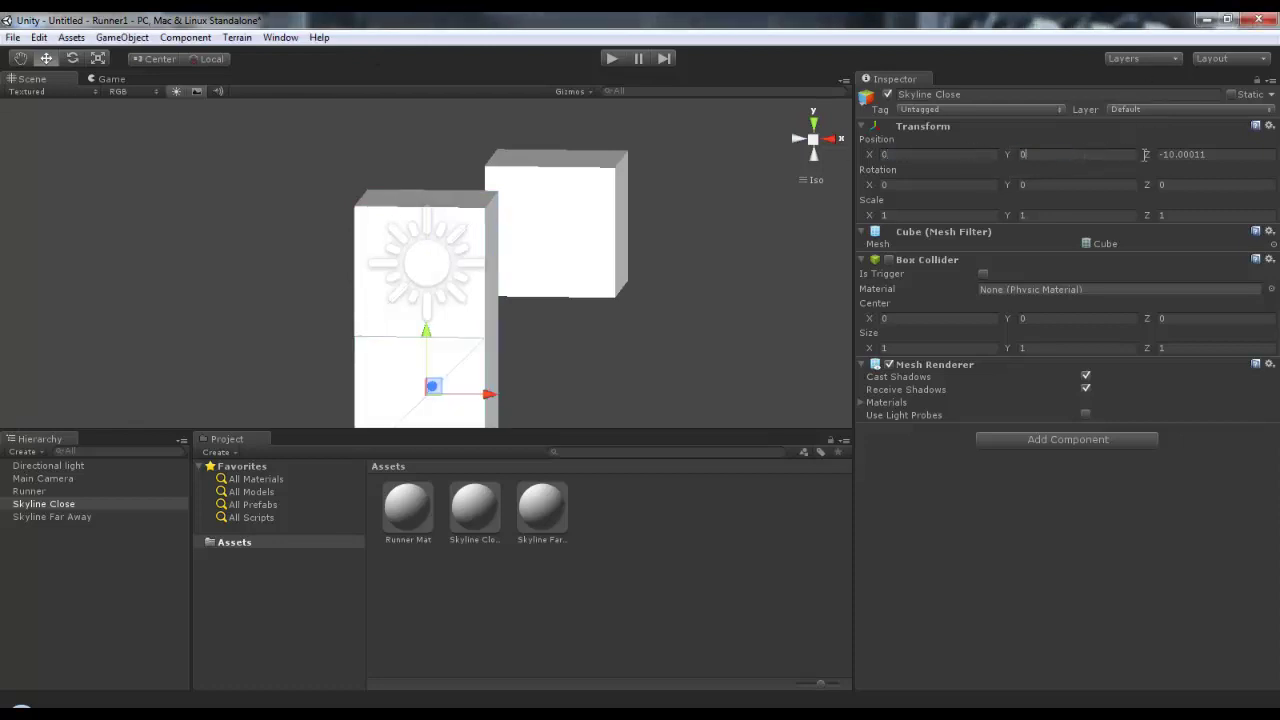
click(1218, 160)
double_click(1201, 157)
drag(1201, 163, 1154, 162)
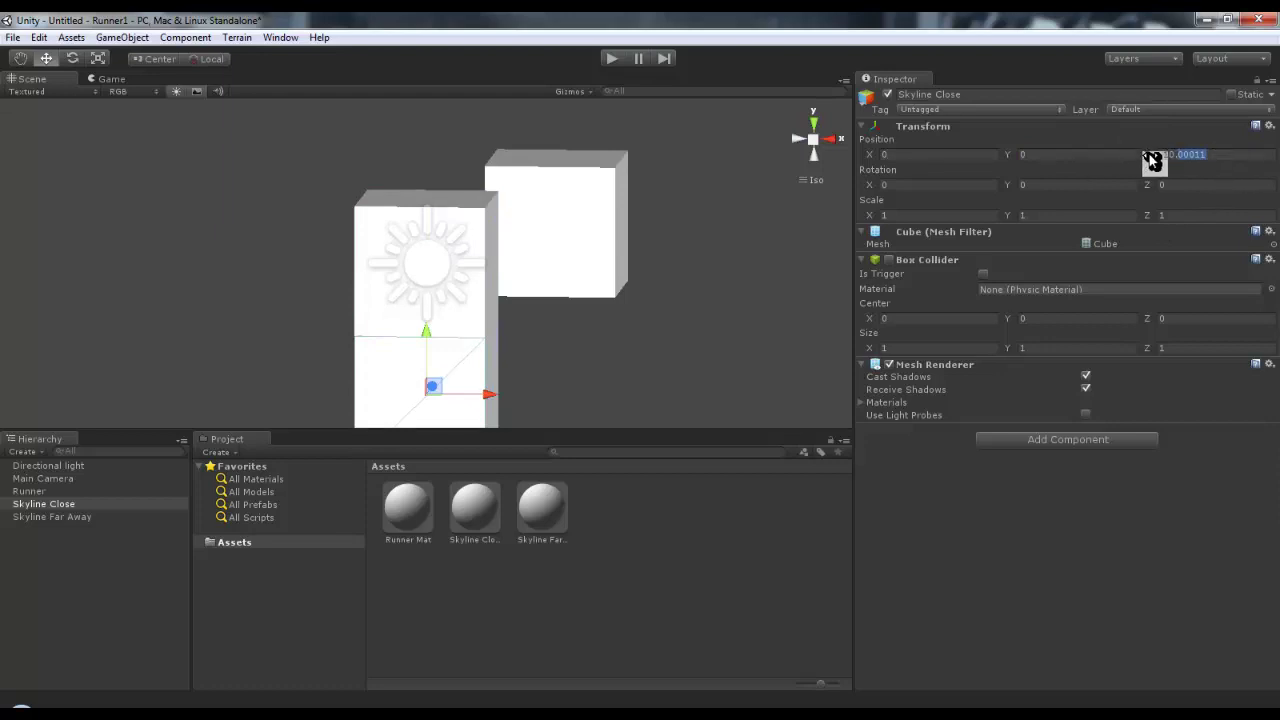
text(0)
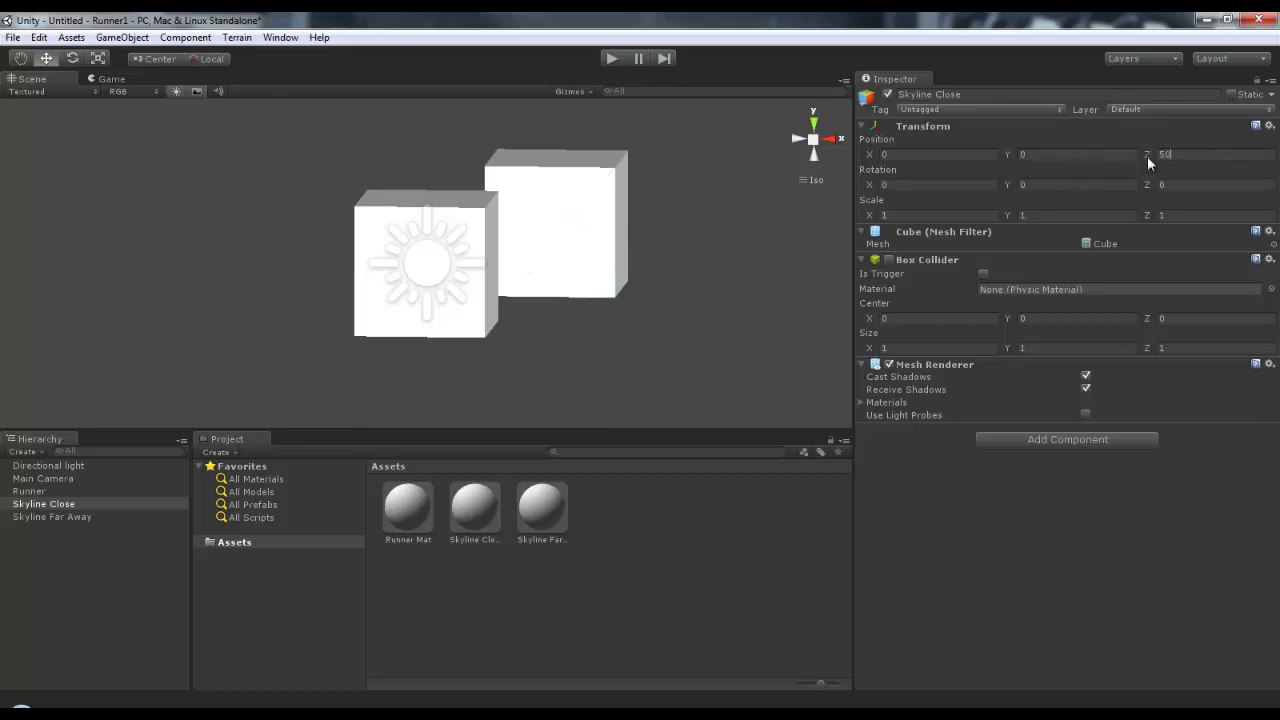
- Set the Skyline Far Away cube's position to X 0, Y 0, Z 100
click(34, 516)
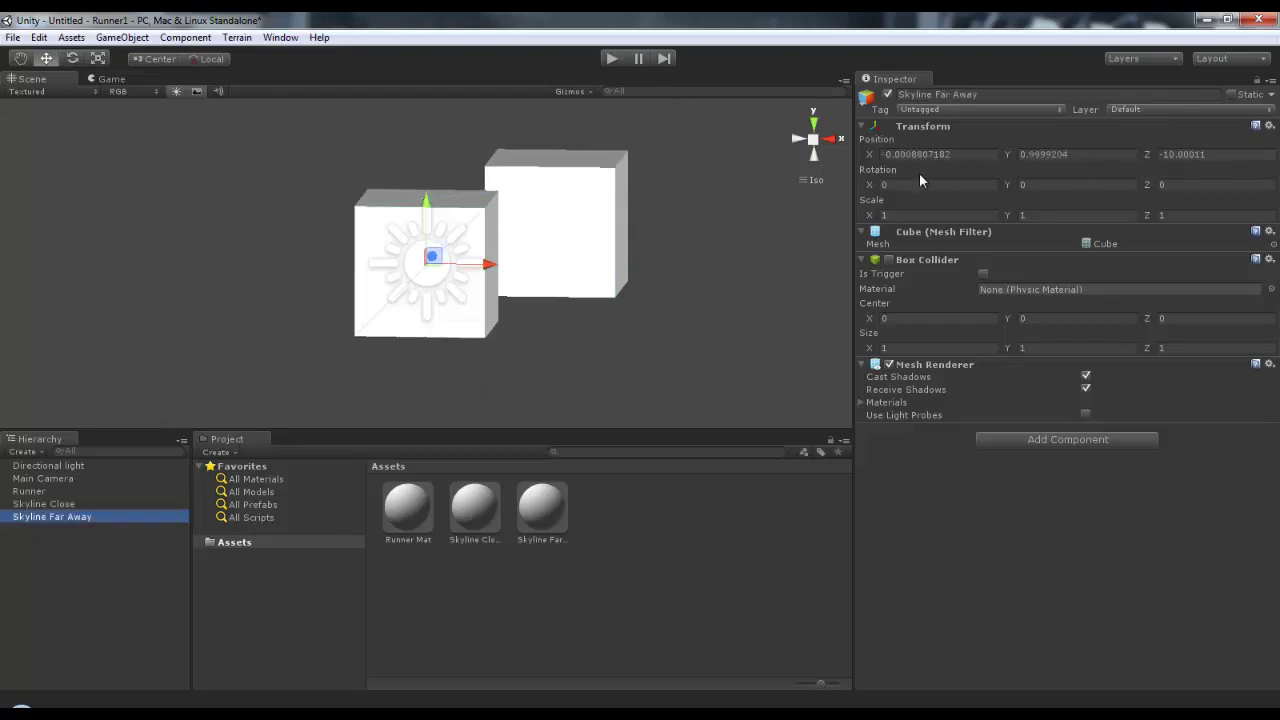
click(925, 154)
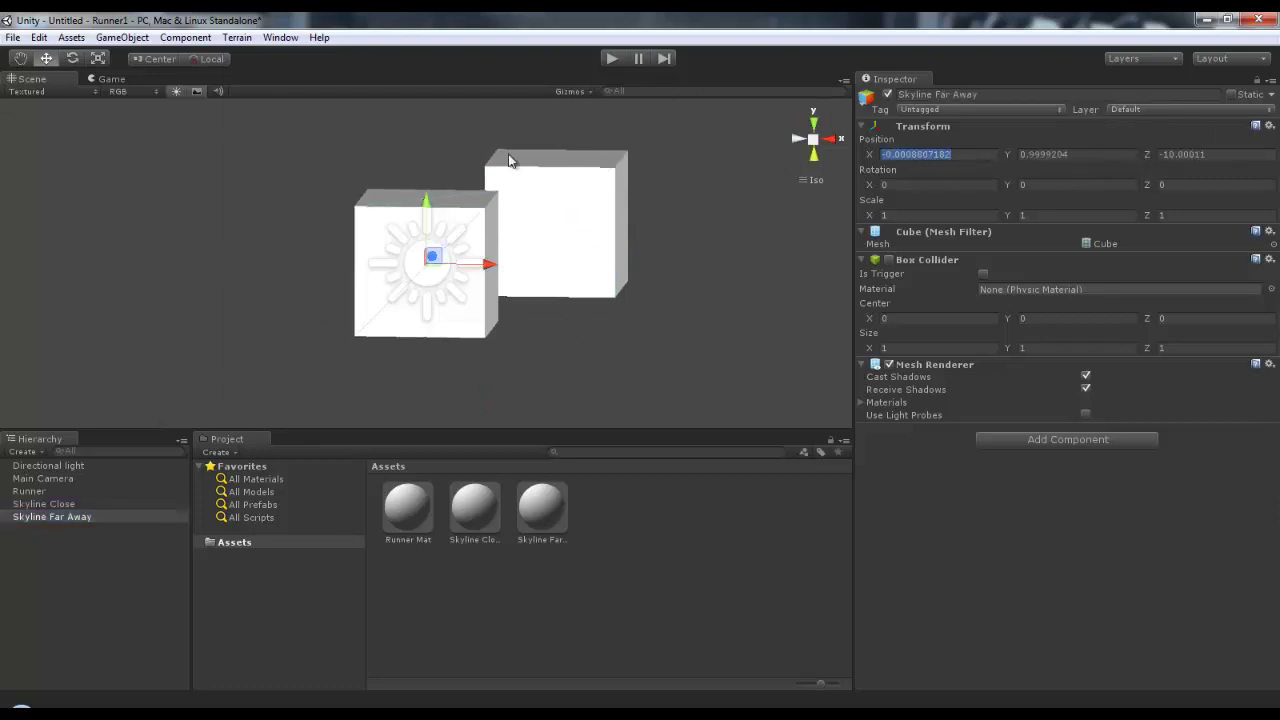
text(0)
click(1076, 160)
text(0)
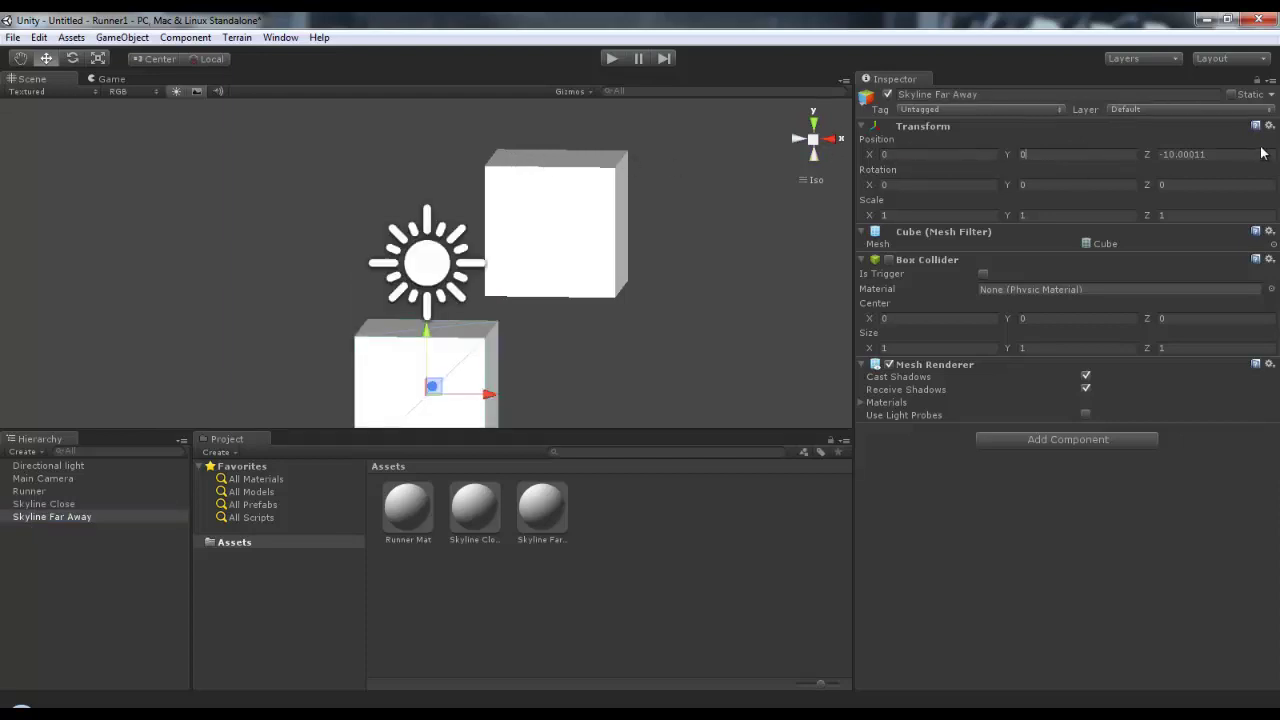
click(1233, 153)
text(100)
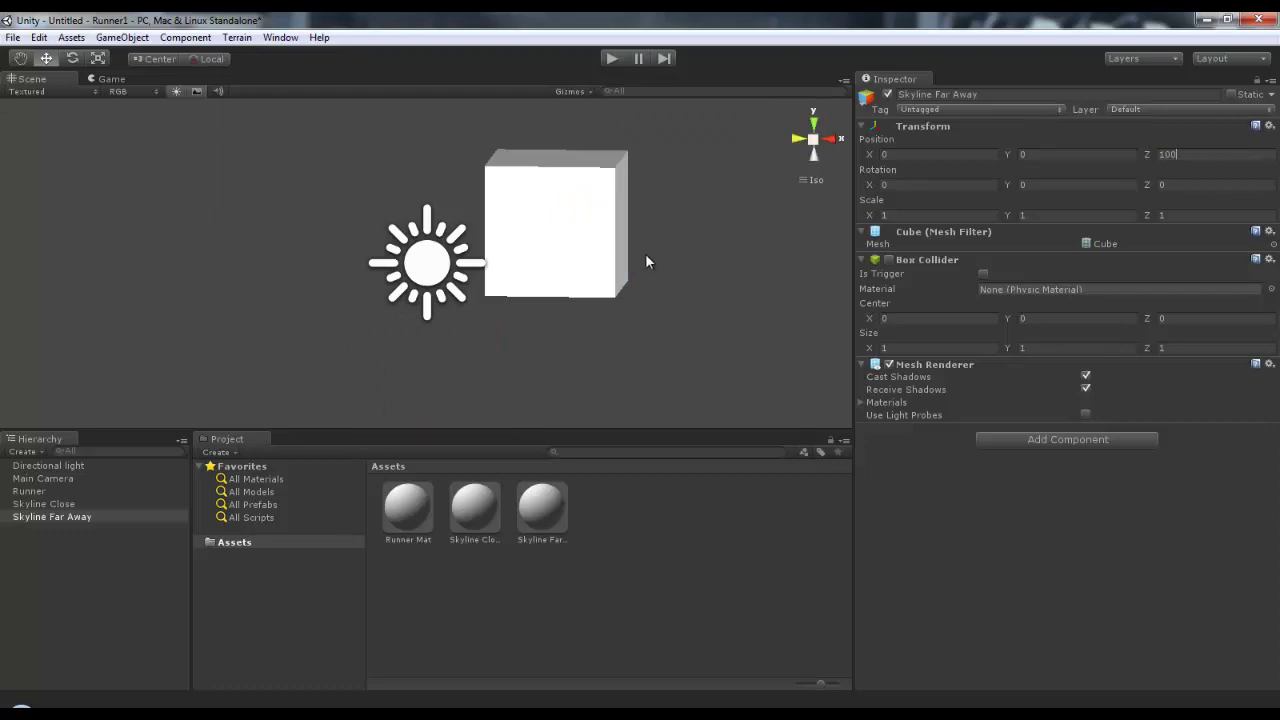
- Assign Runner Mat to the Runner cube and Skyline Far Away Mat to the Skyline Far Away cube
key(Return)
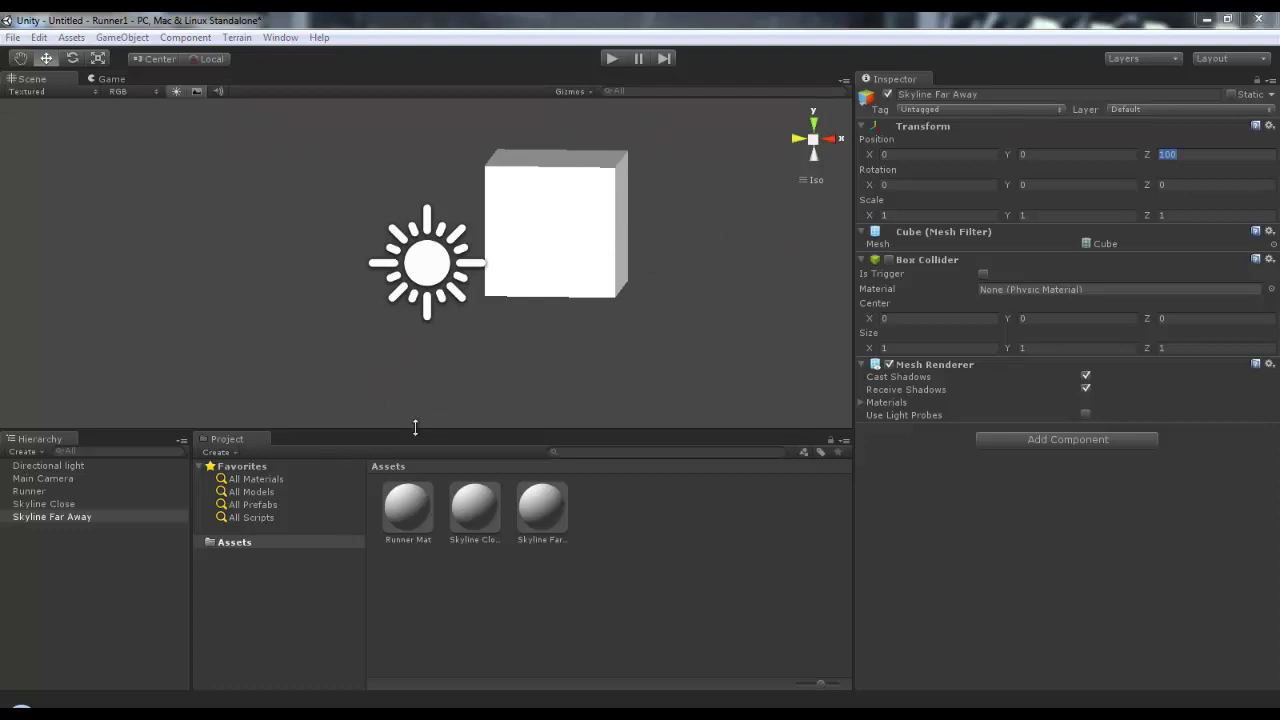
drag(408, 505, 52, 491)
drag(497, 514, 65, 516)
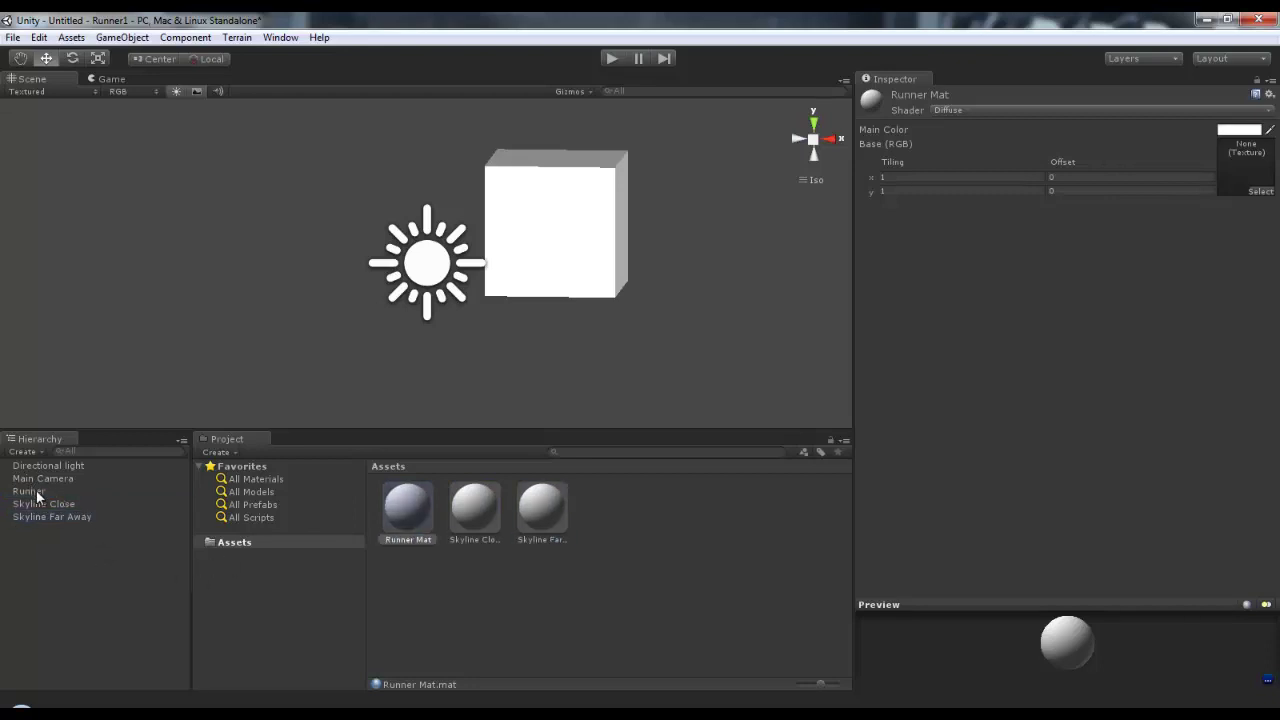
- Choose the Diffuse shader for the Runner cube's material
click(37, 492)
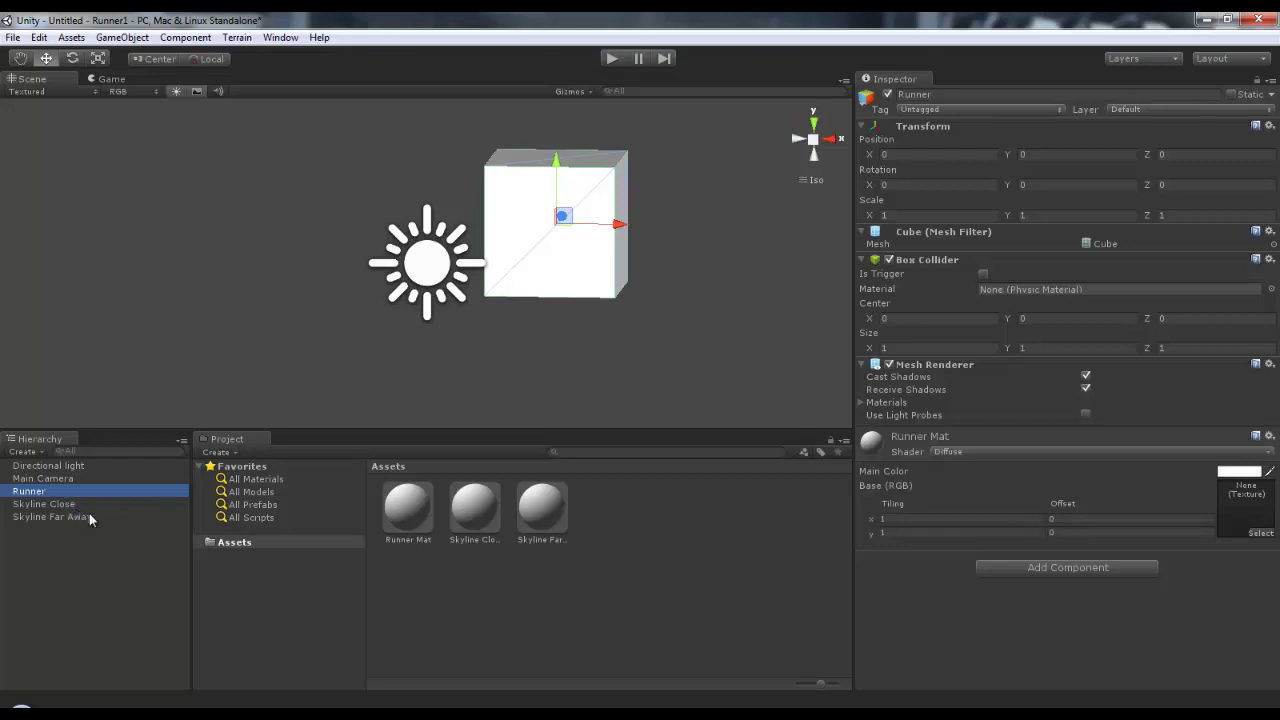
click(1026, 452)
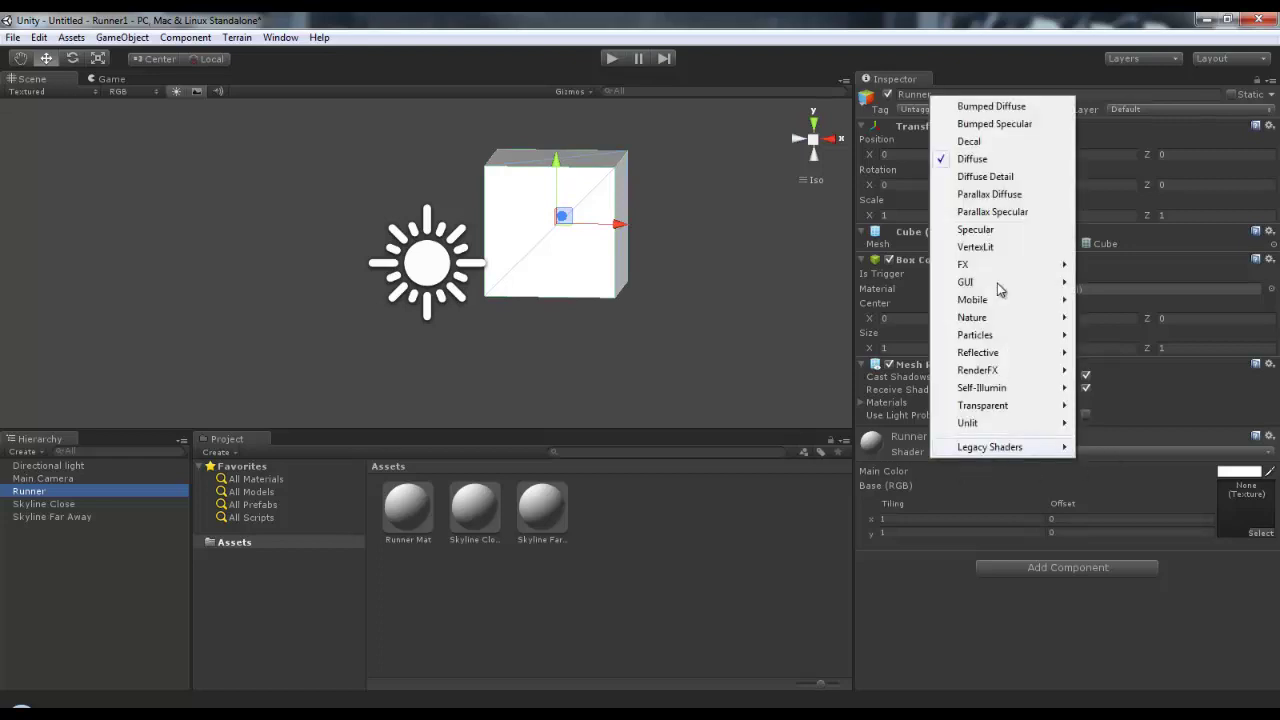
click(1003, 157)
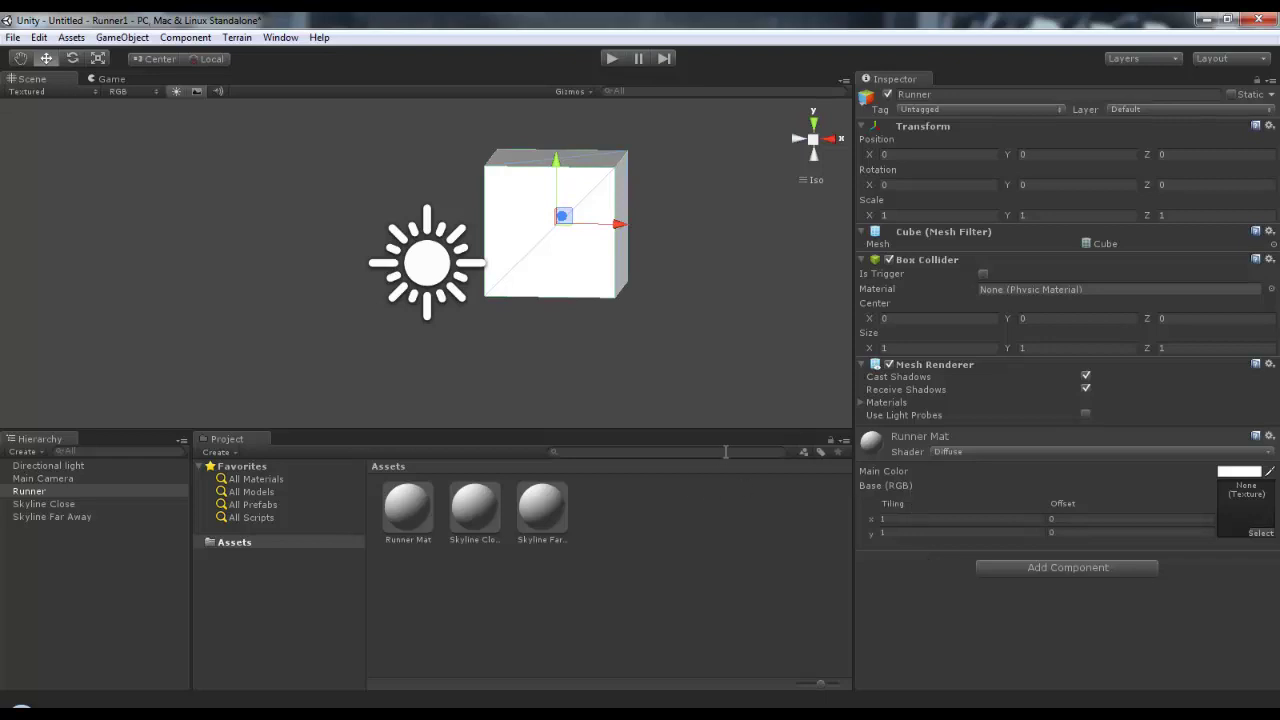
- Assign Skyline Close Mat to the Skyline Close cube and set its main color to R 100, G 120, B 220
click(489, 520)
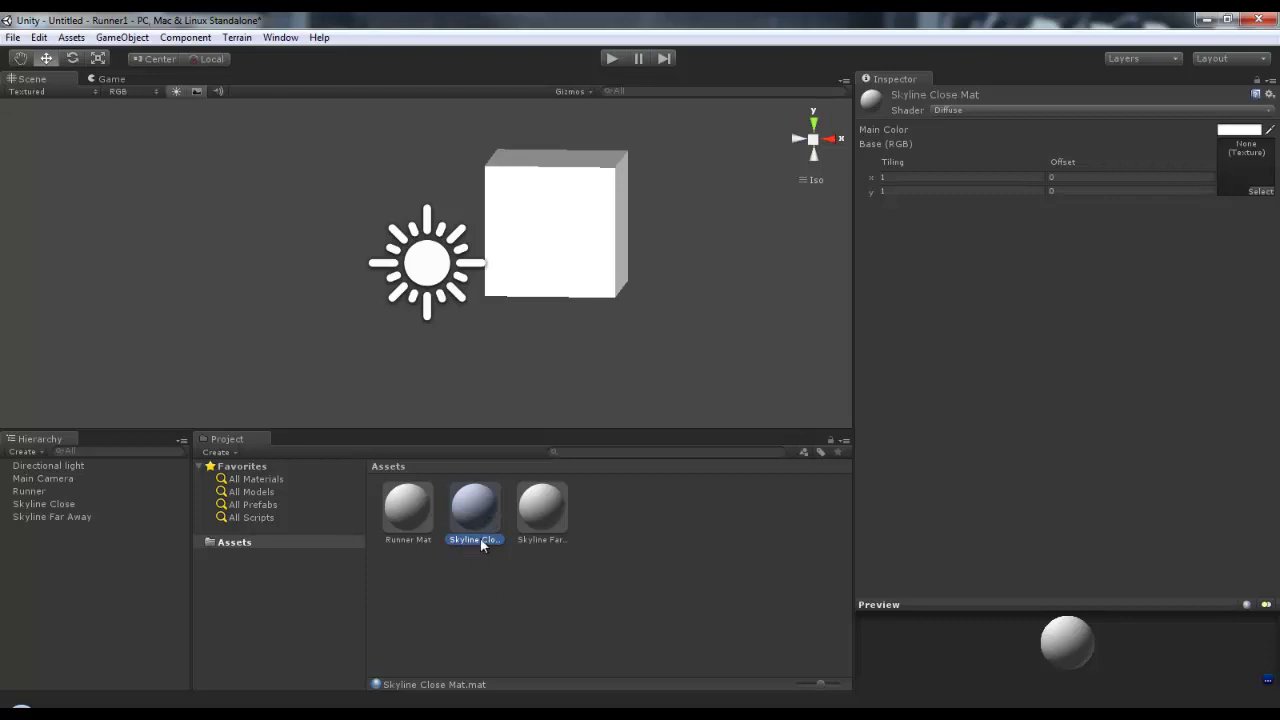
drag(472, 514, 62, 507)
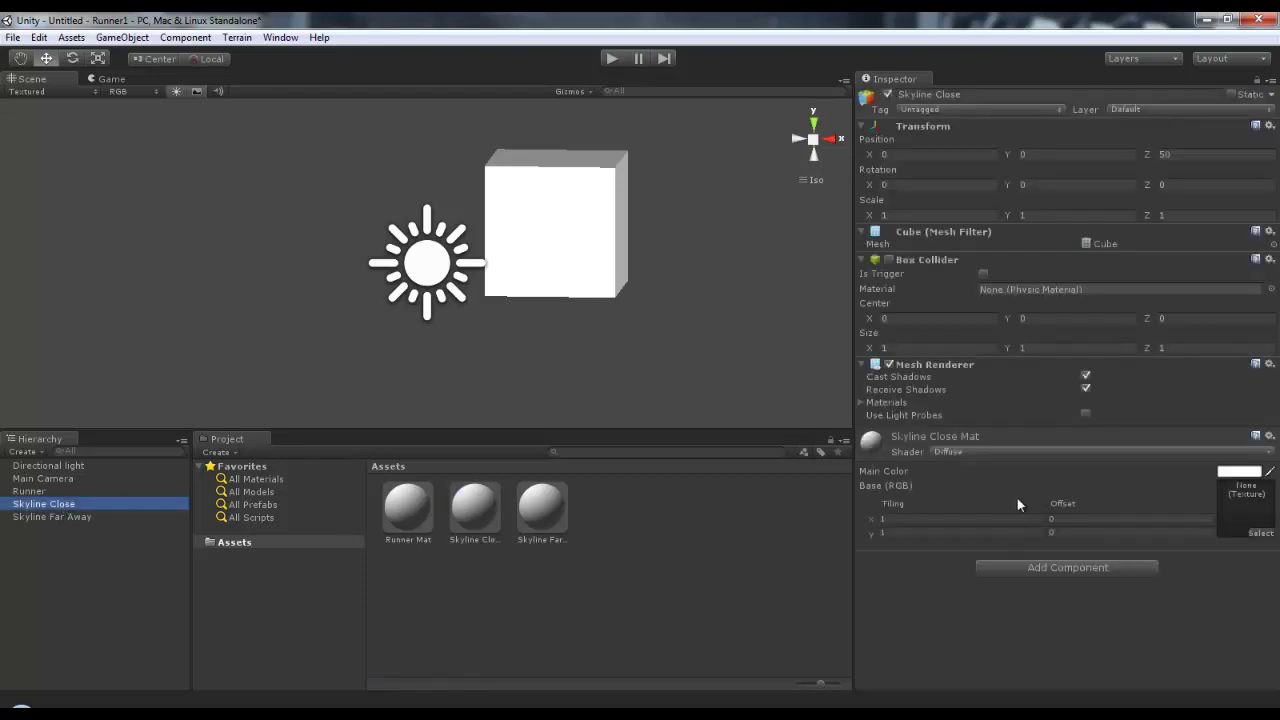
click(1238, 473)
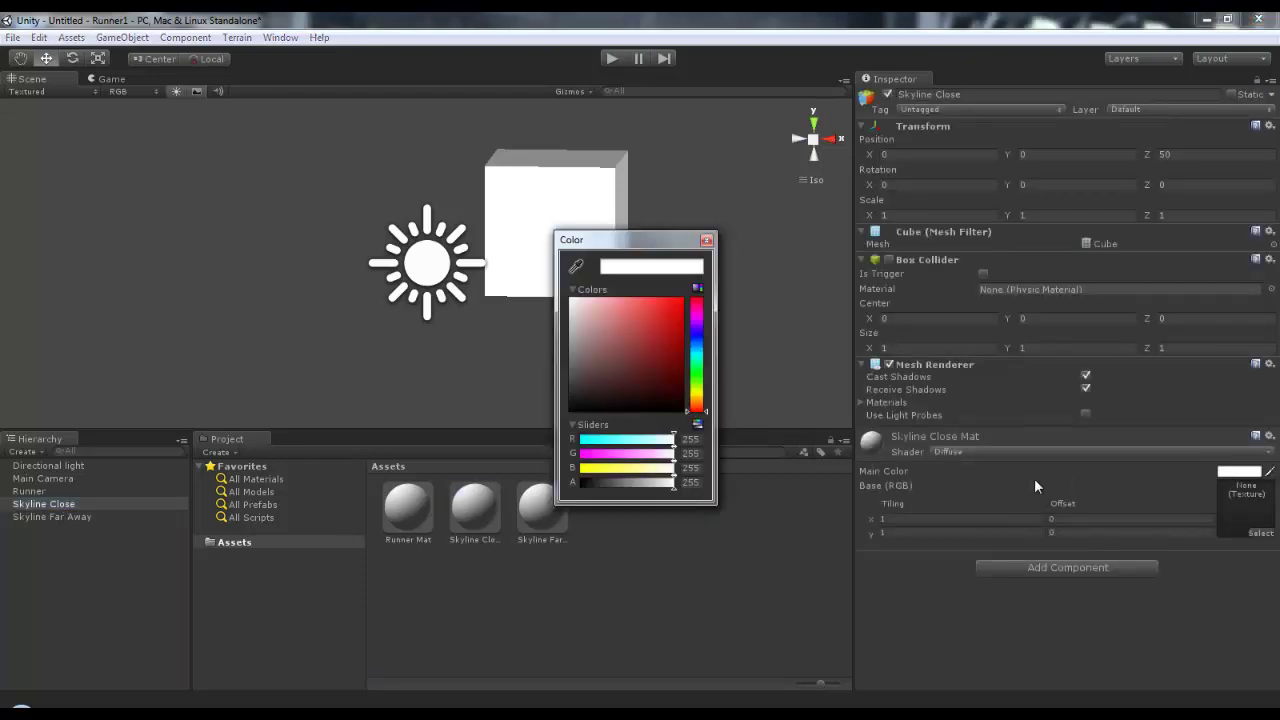
click(690, 439)
text(100)
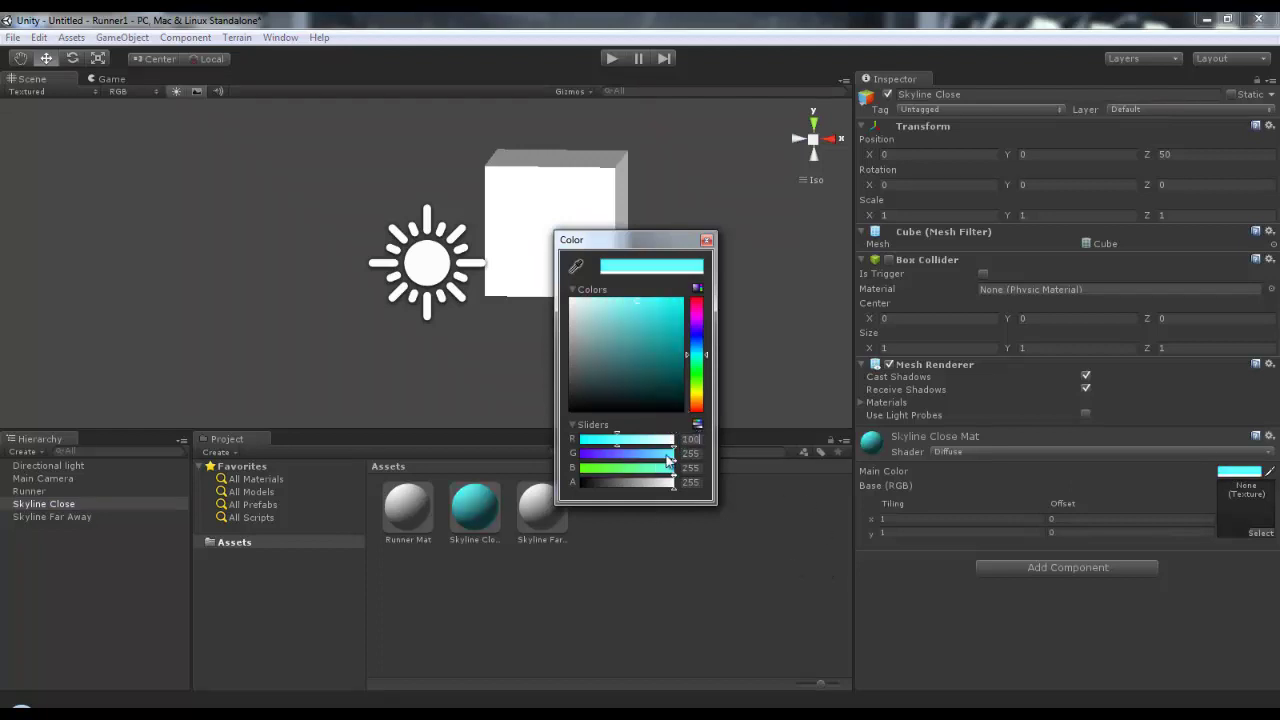
key(Tab)
text(120)
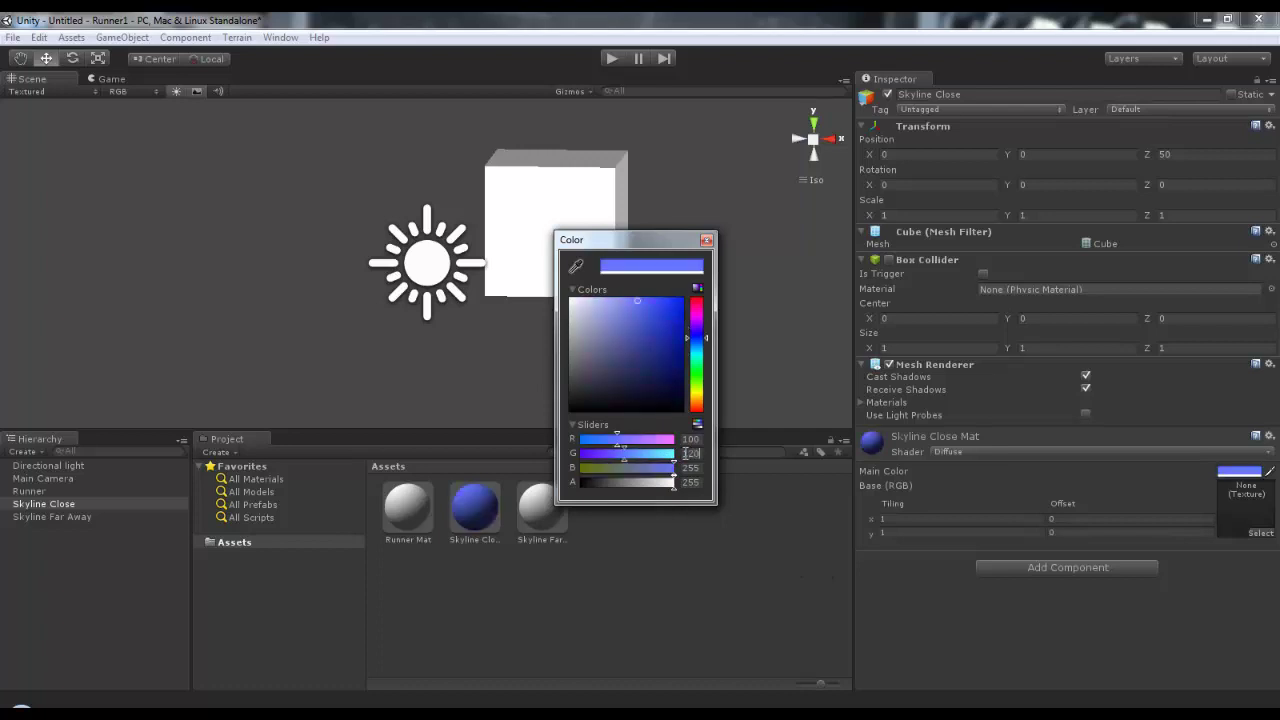
key(Tab)
text(220)
click(706, 240)
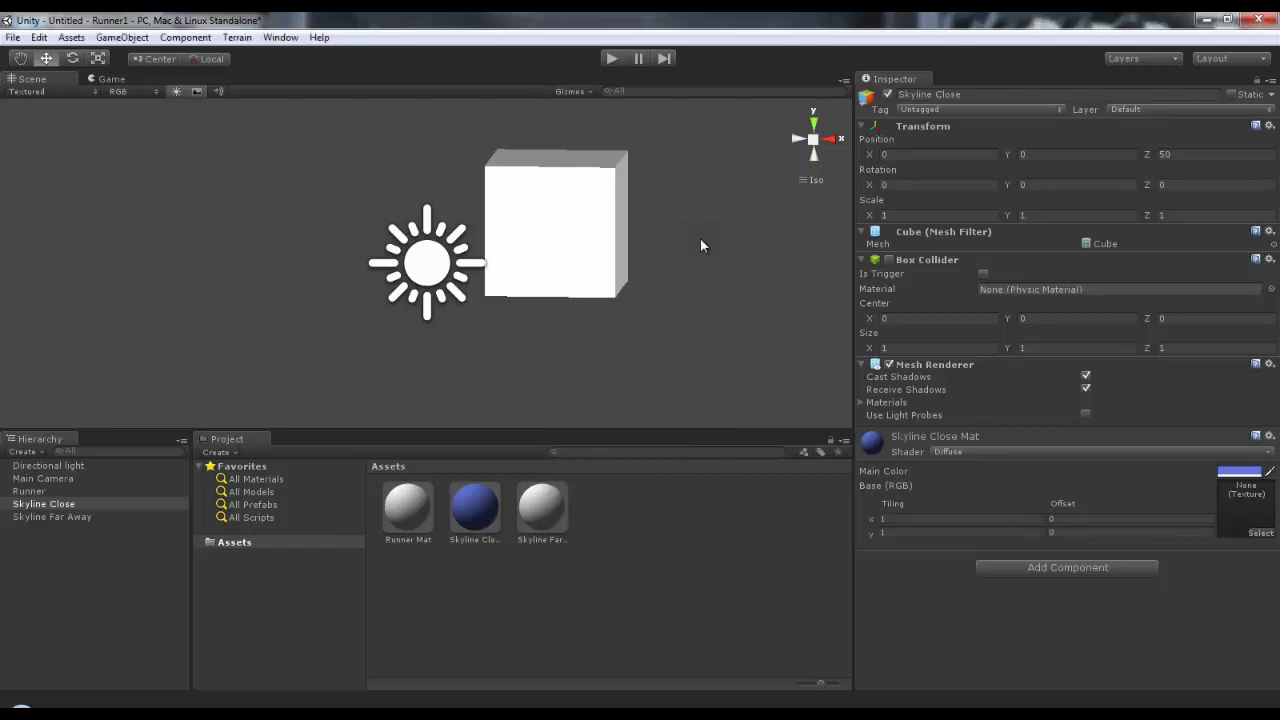
- Set the main color of the Skyline Far Away cube's material to R 110, G 140, B 220
click(52, 516)
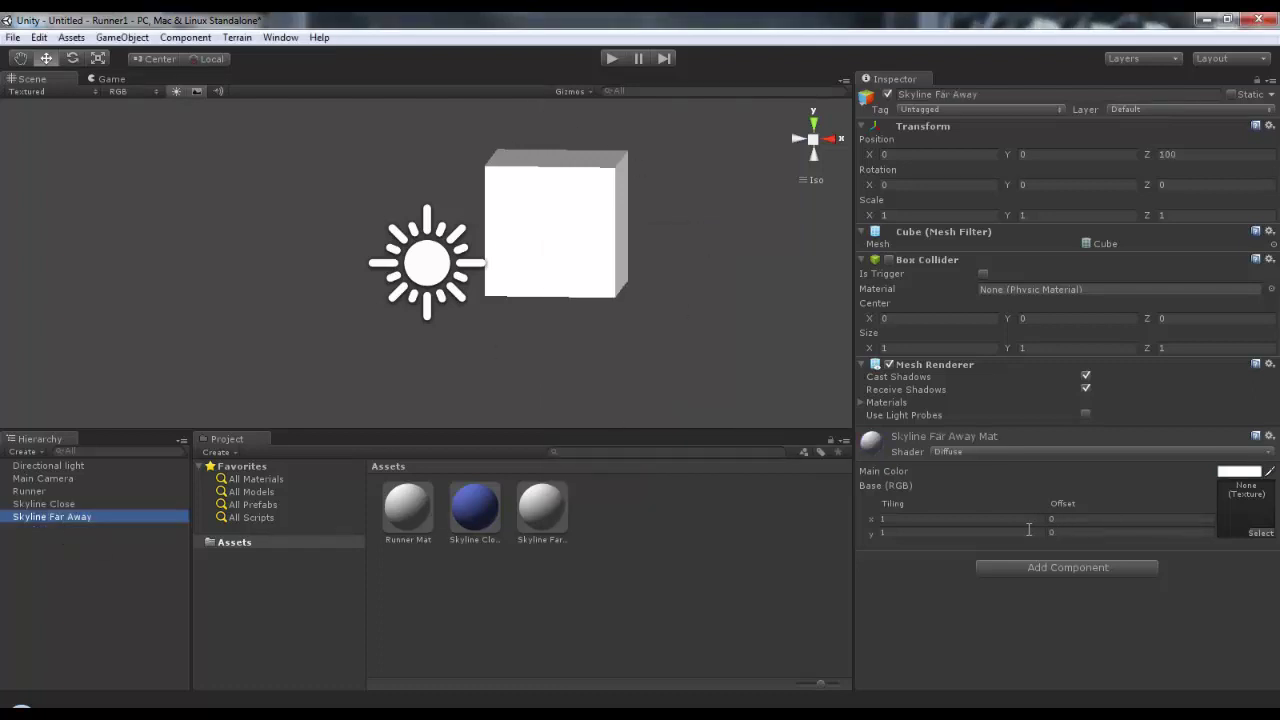
click(1220, 474)
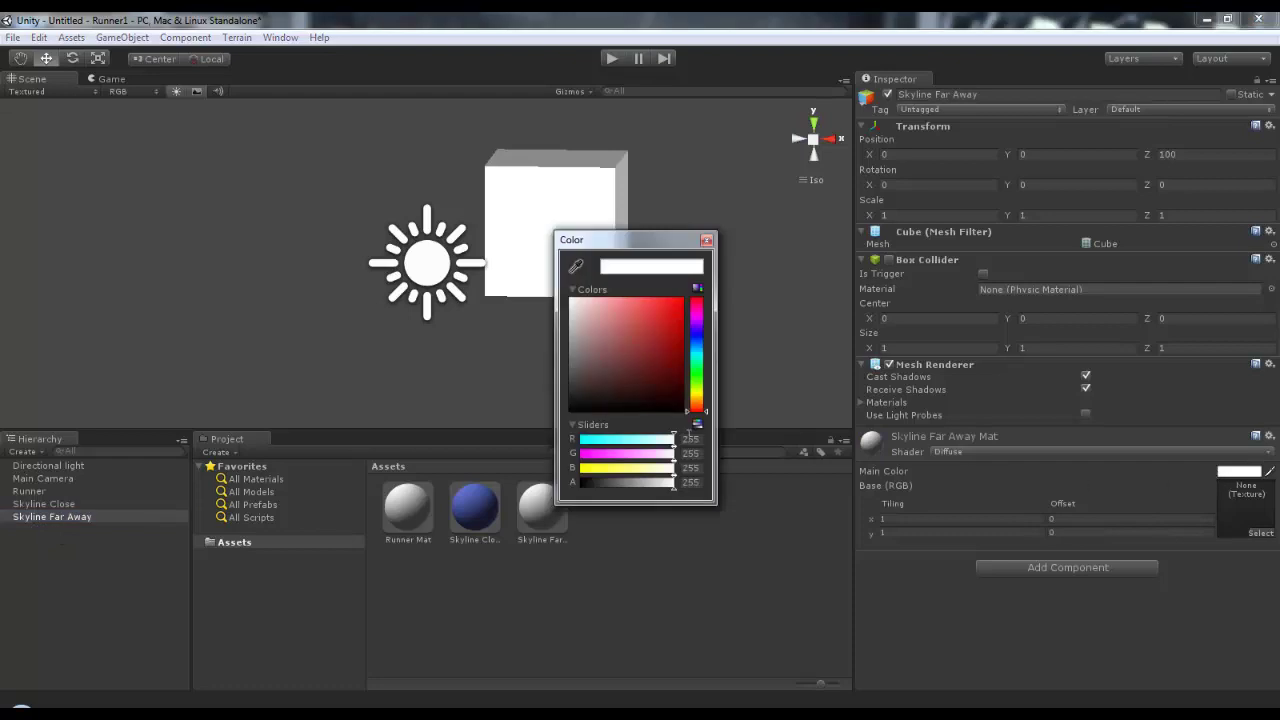
click(689, 438)
text(110)
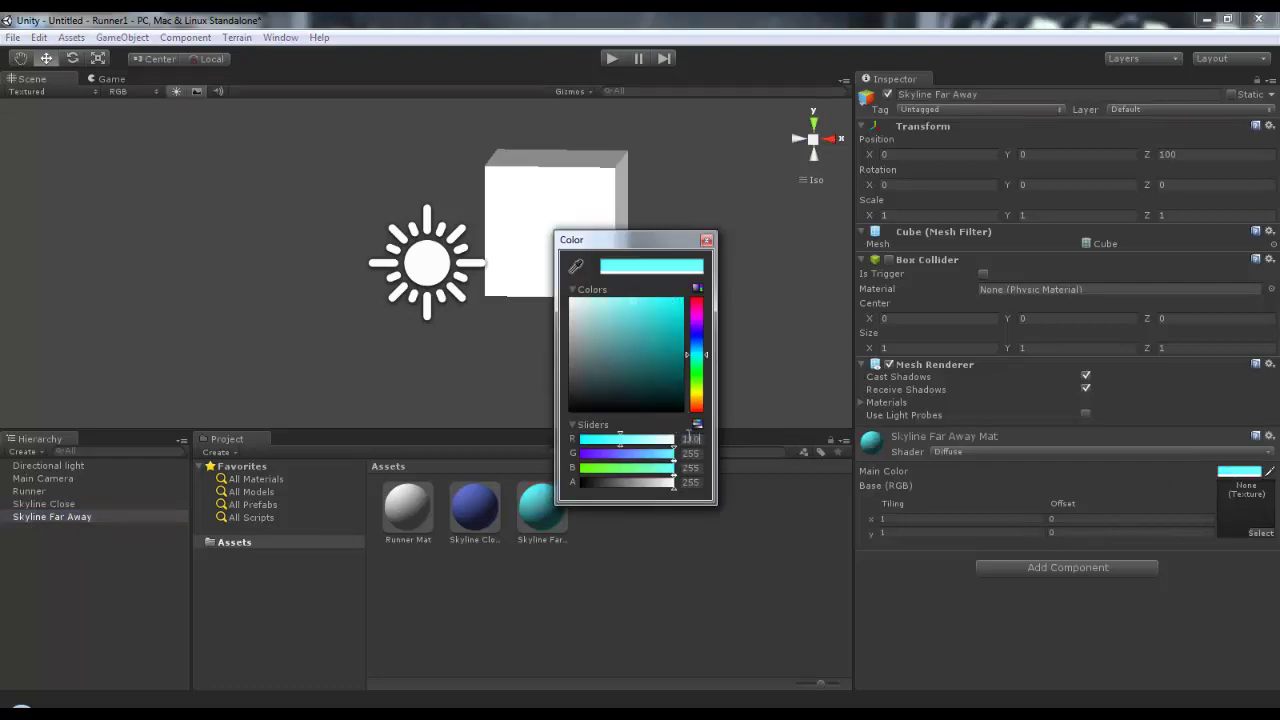
key(Tab)
text(140)
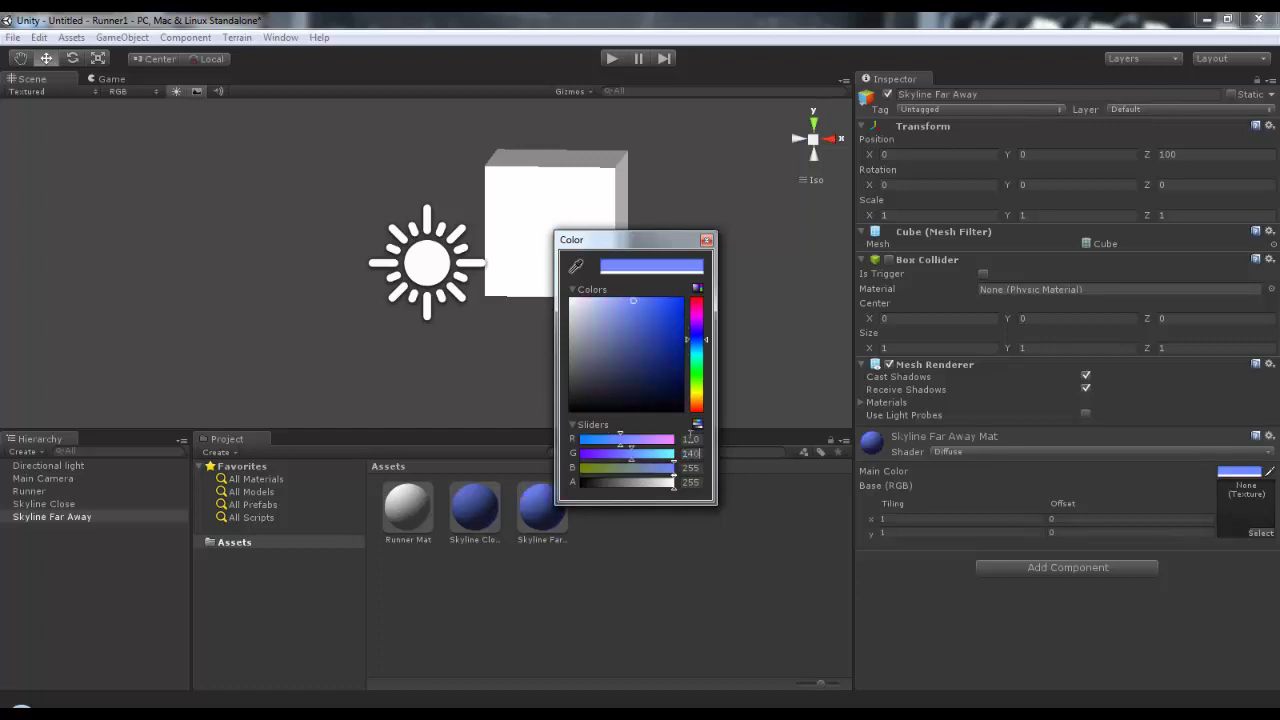
key(Tab)
text(220)
click(706, 241)
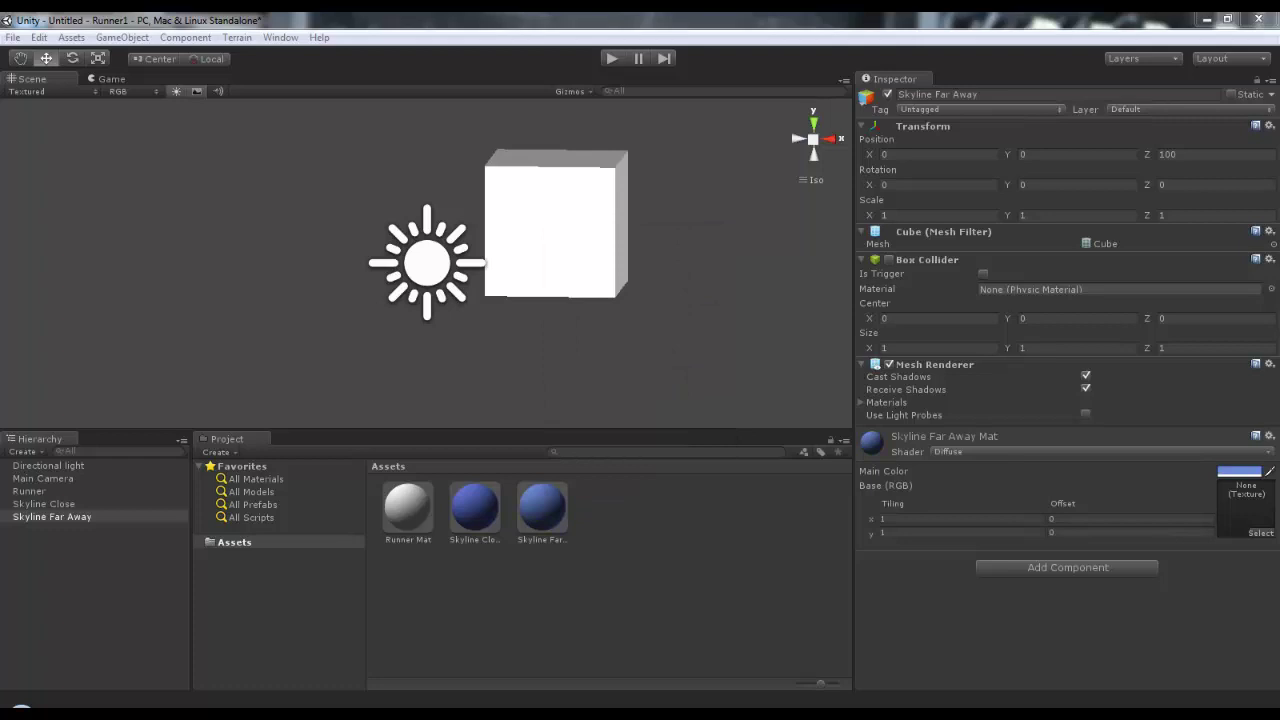
- Create two new folders in the project assets, naming the second one Skyline
right_click(512, 597)
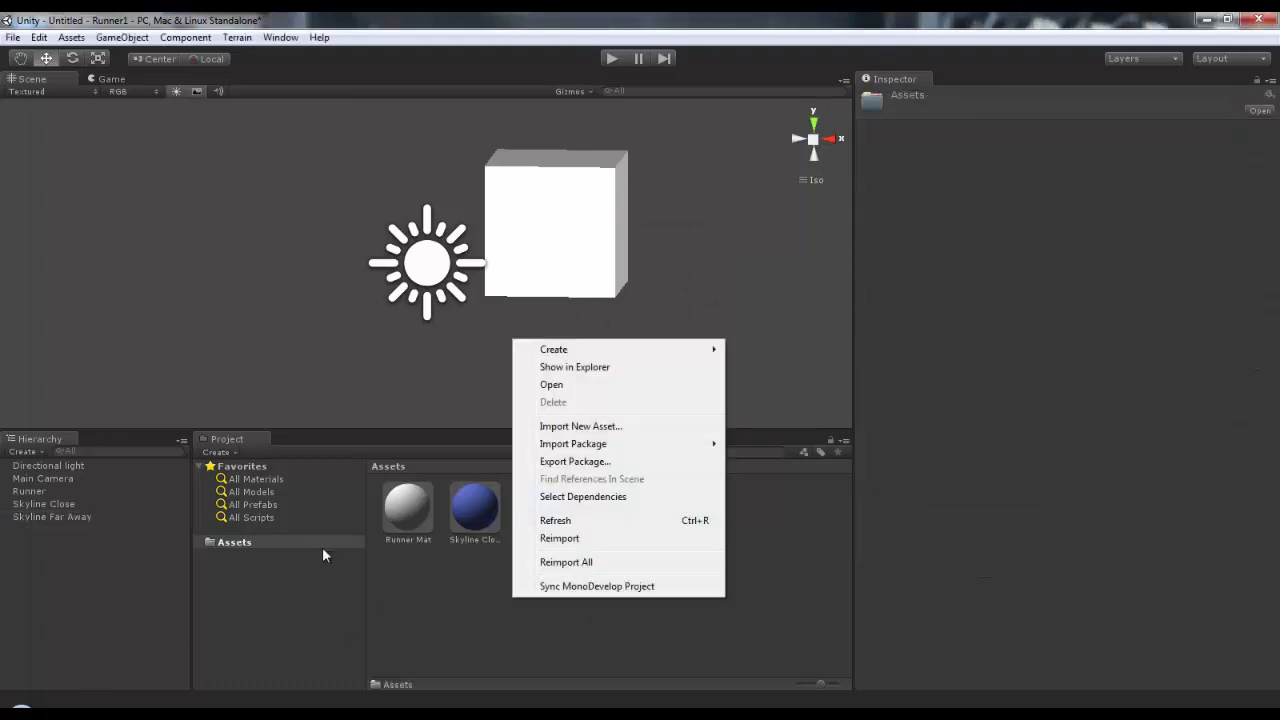
mouse_move(591, 350)
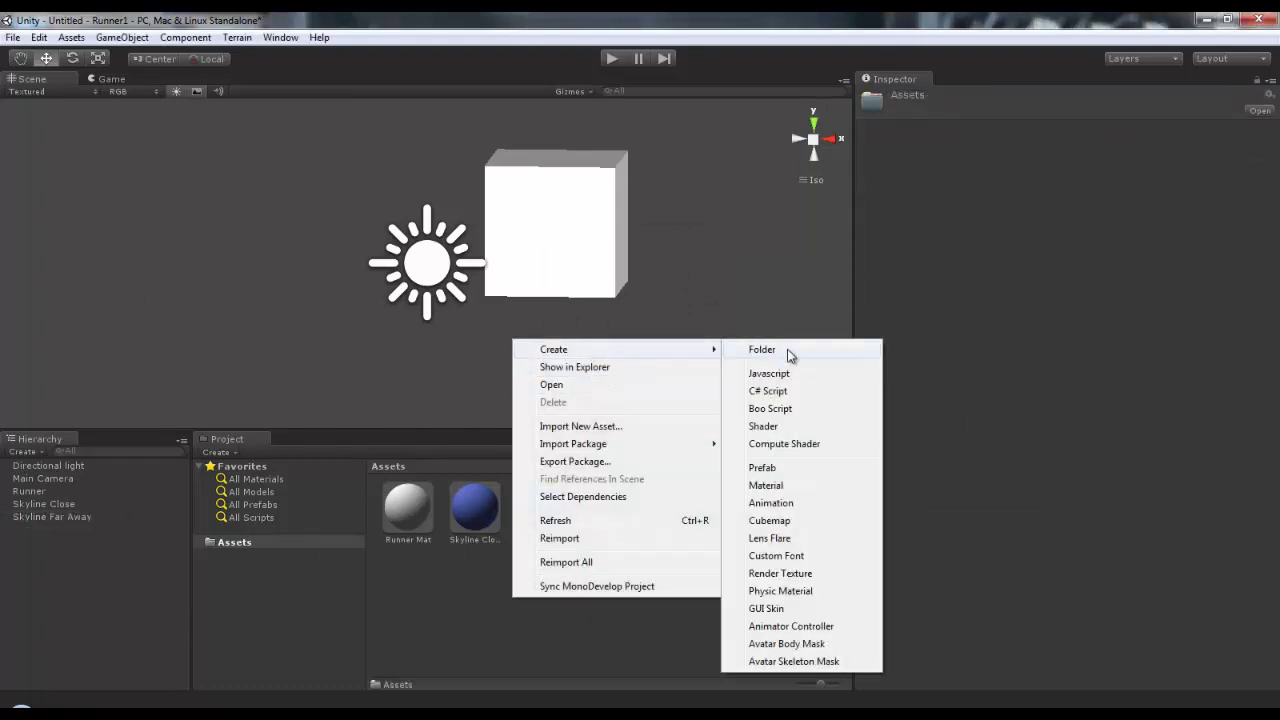
click(789, 350)
click(434, 590)
right_click(434, 590)
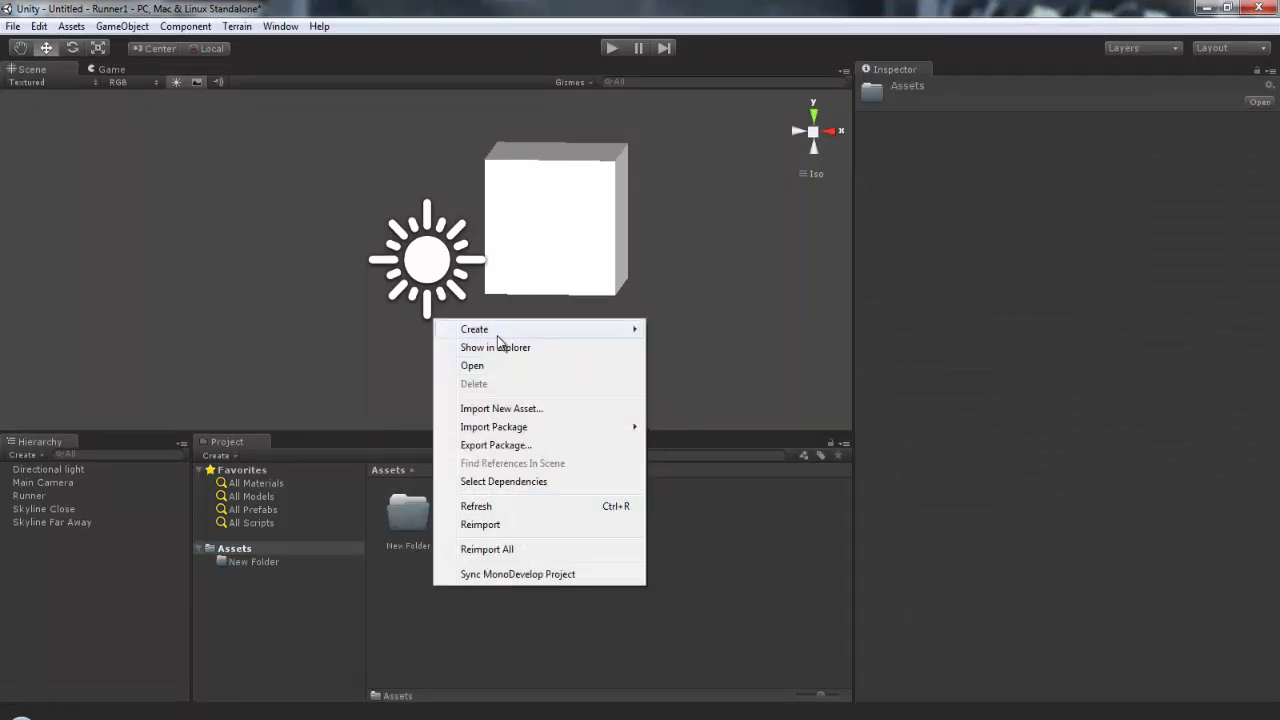
mouse_move(497, 338)
click(676, 331)
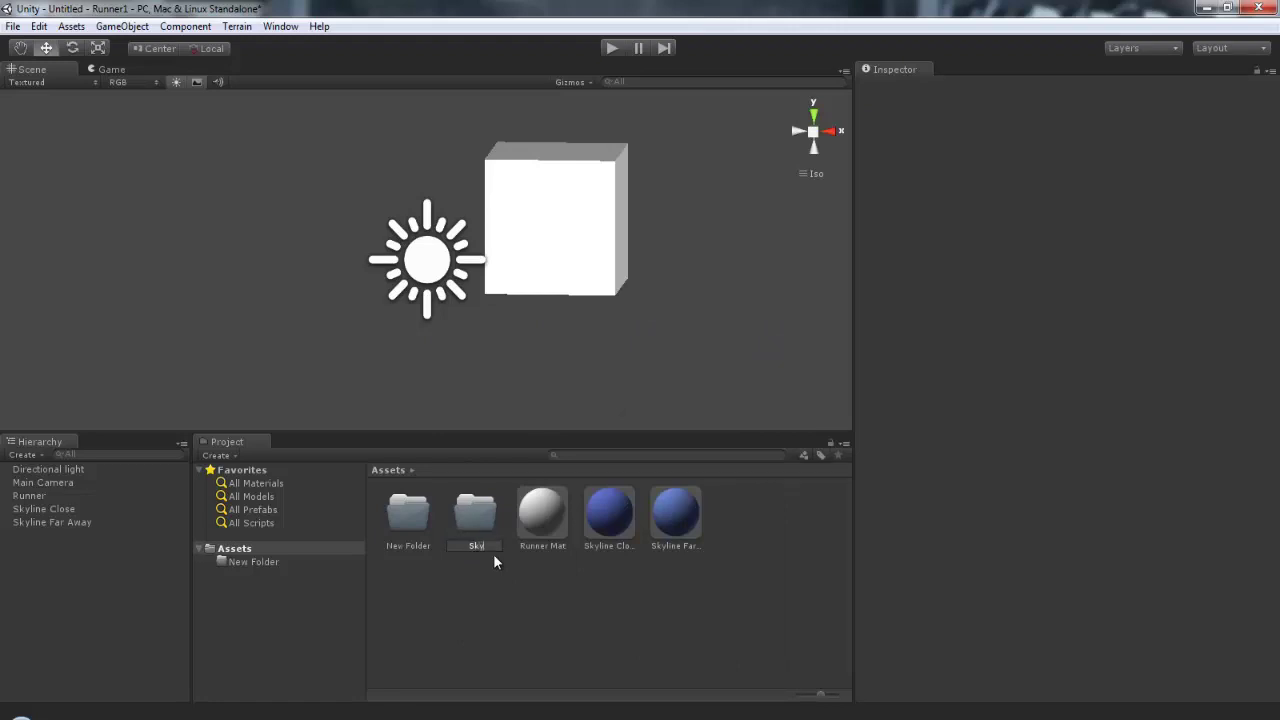
text(Skyline)
key(Return)
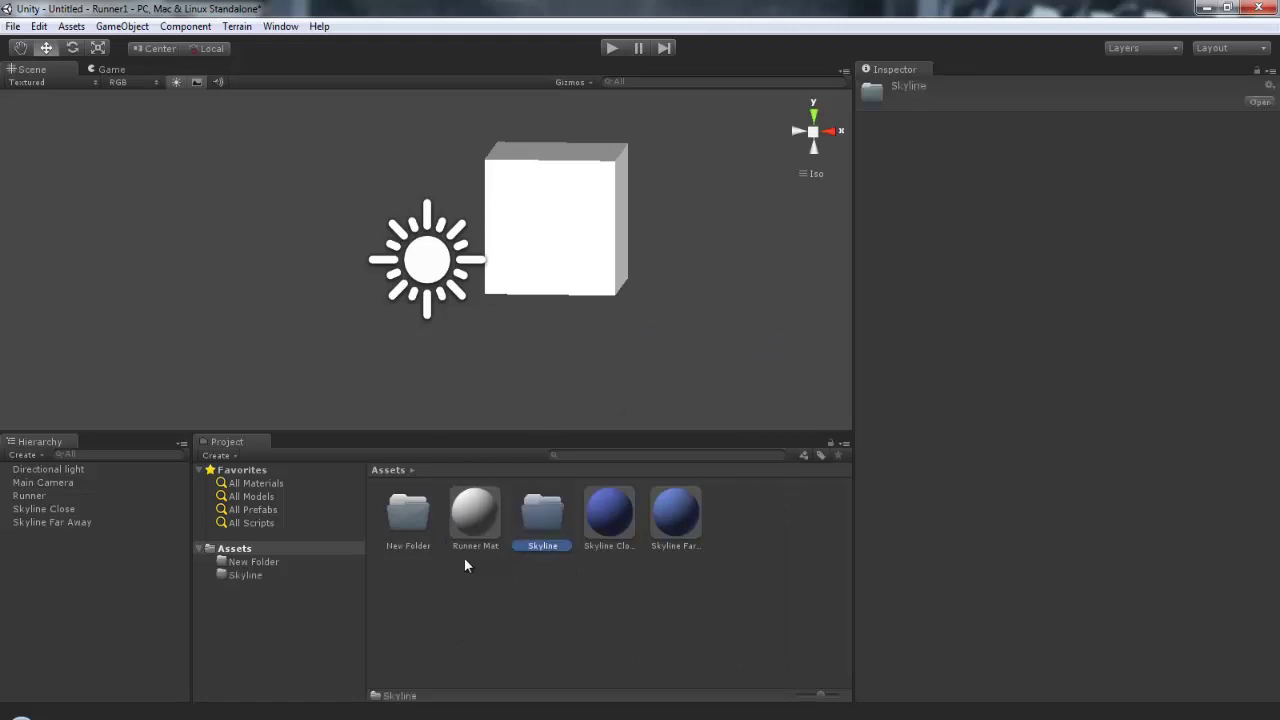
- Rename the unnamed folder Runner, and move Runner Mat into it and the two skyline materials into the Skyline folder
click(401, 548)
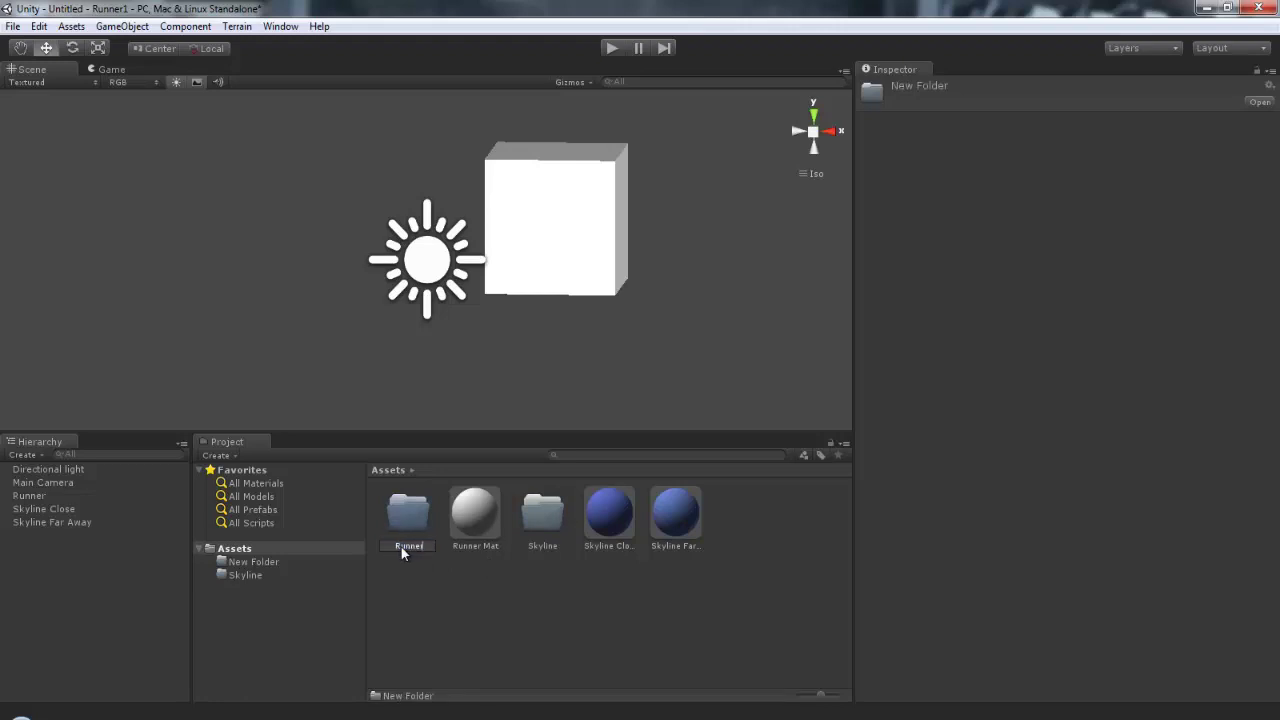
key(Return)
drag(475, 525, 408, 515)
drag(543, 512, 460, 523)
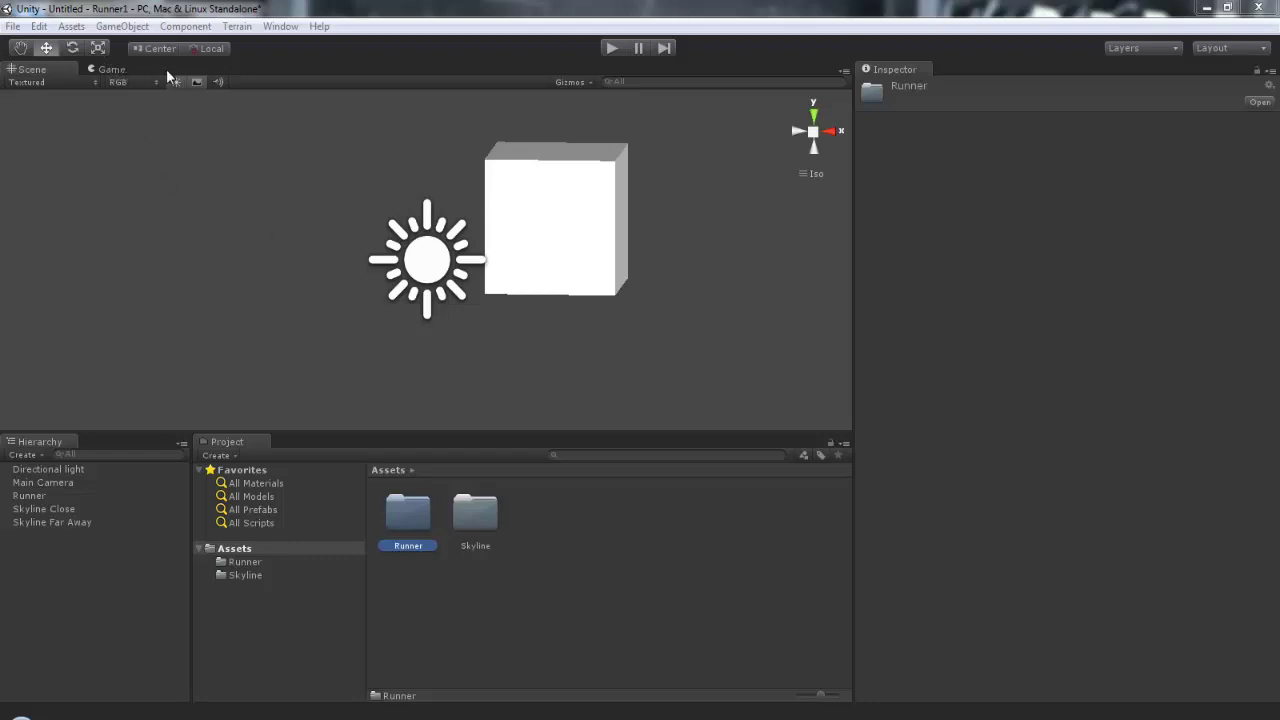
- Run the game to check how the three cubes appear through the camera, and stop it
click(609, 47)
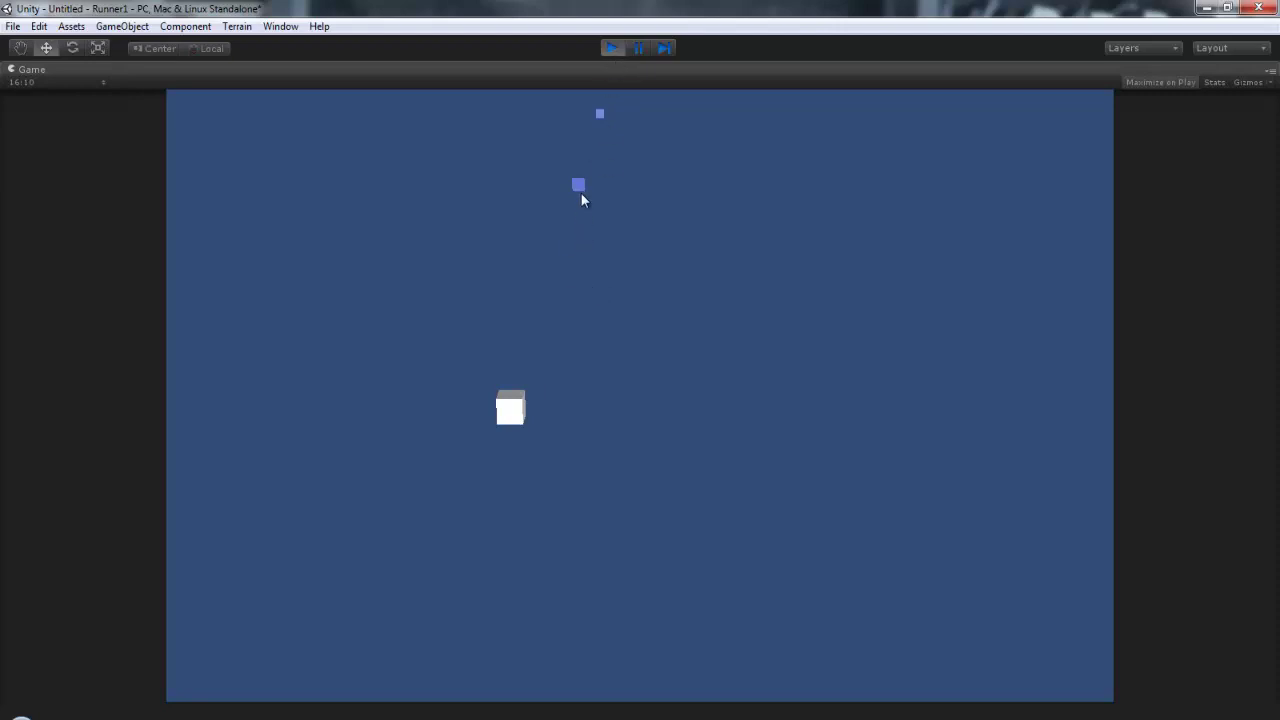
click(611, 53)
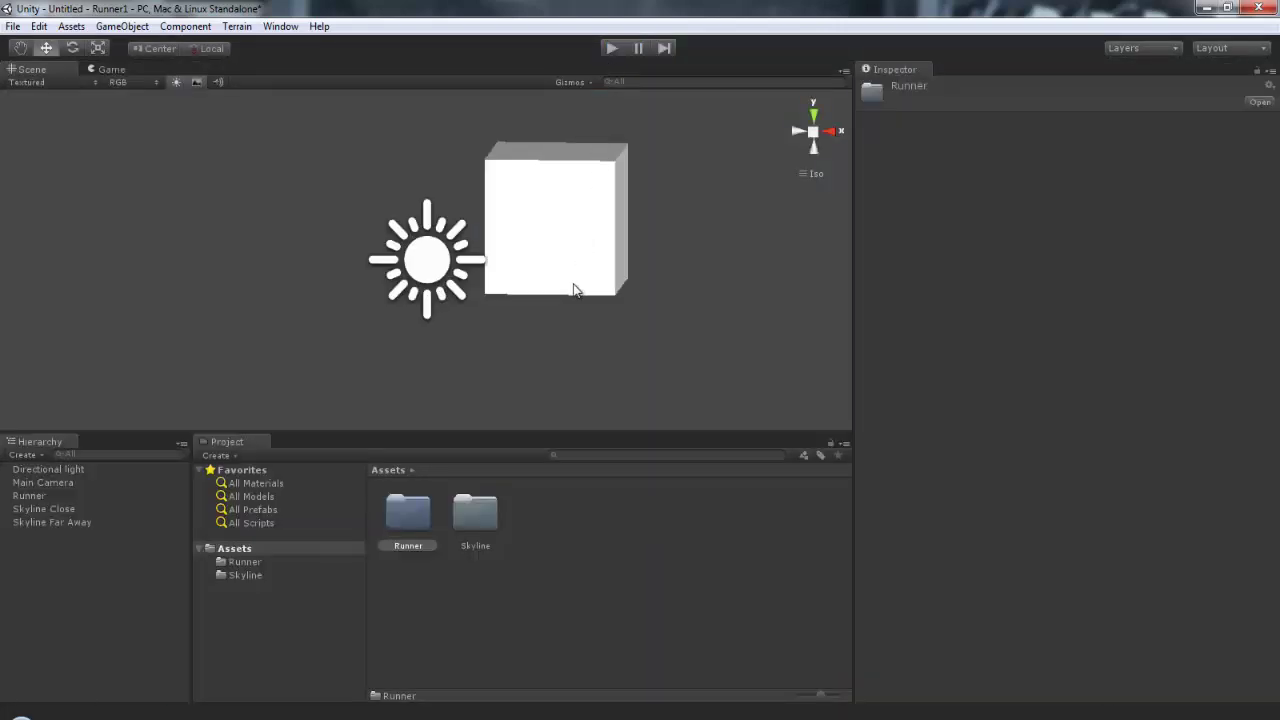